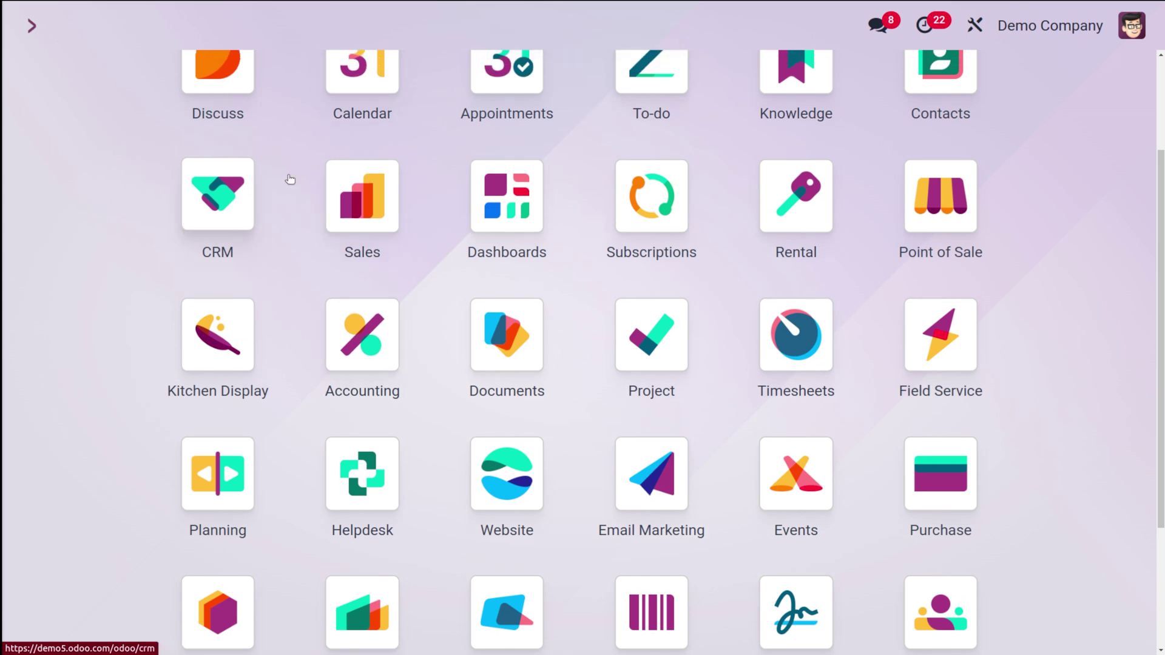
Scroll the Odoo home app grid back to the top
scroll(290, 179, up, 2)
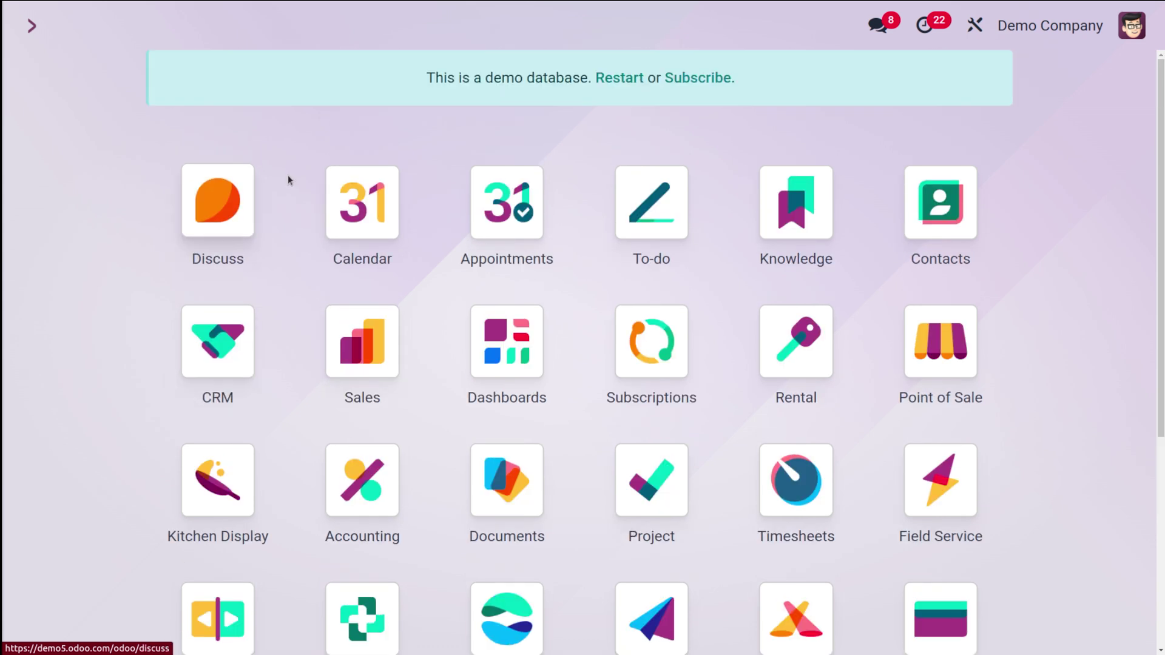
In Rental, create a new product named TV and mark it as a favourite
text(re)
click(383, 226)
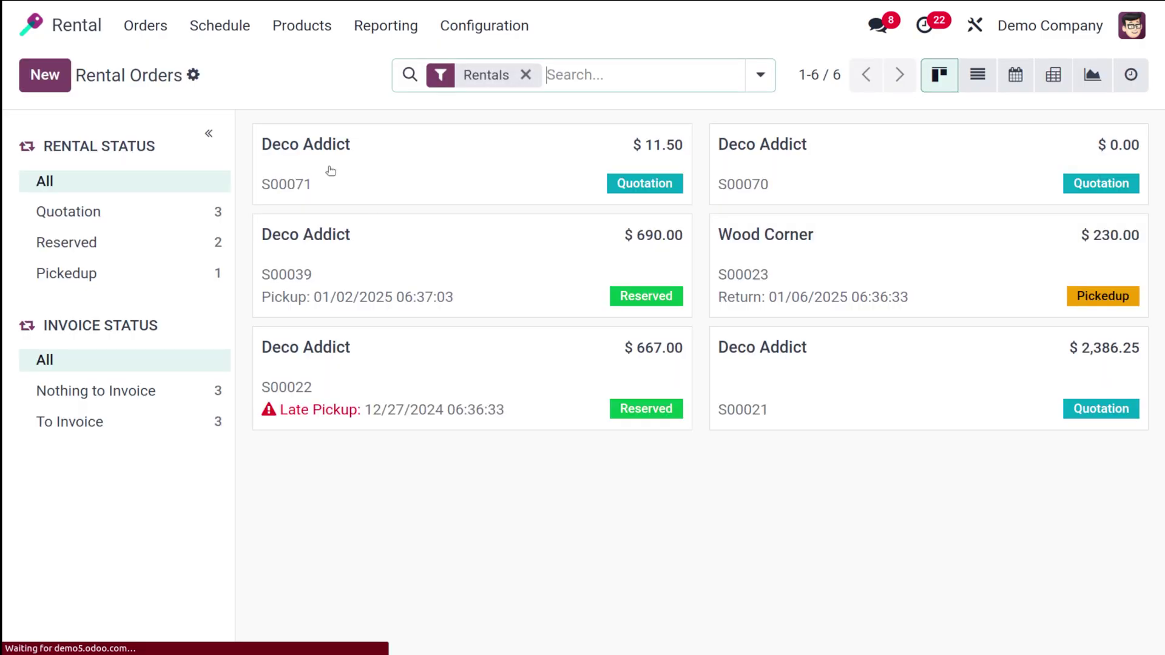
click(301, 27)
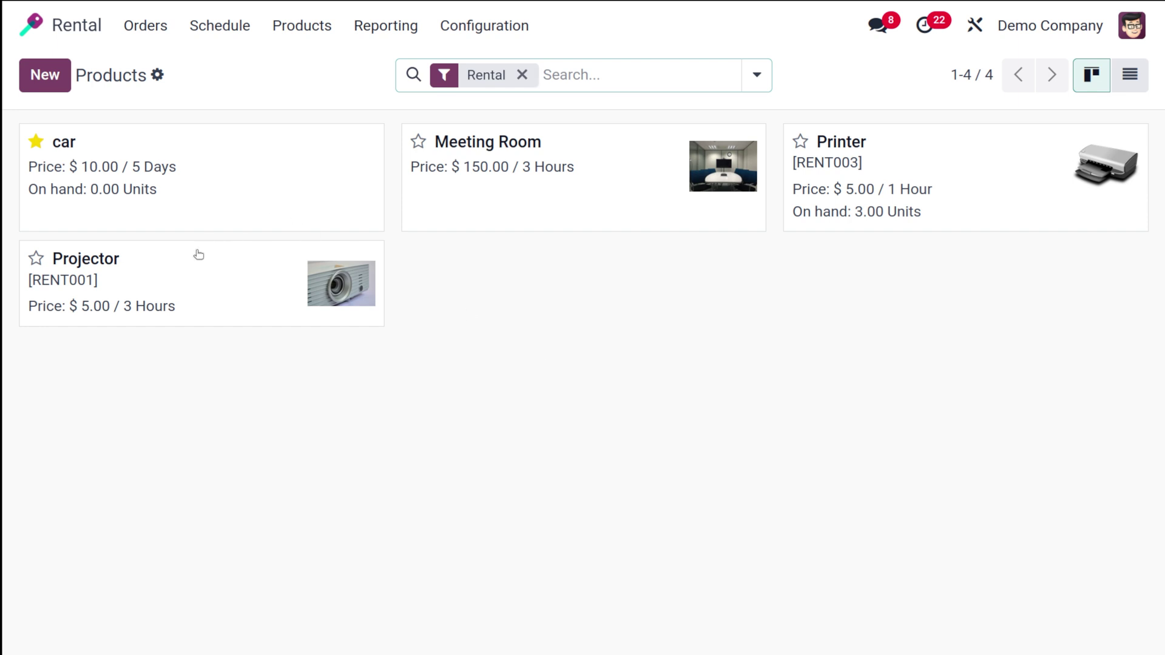
click(51, 90)
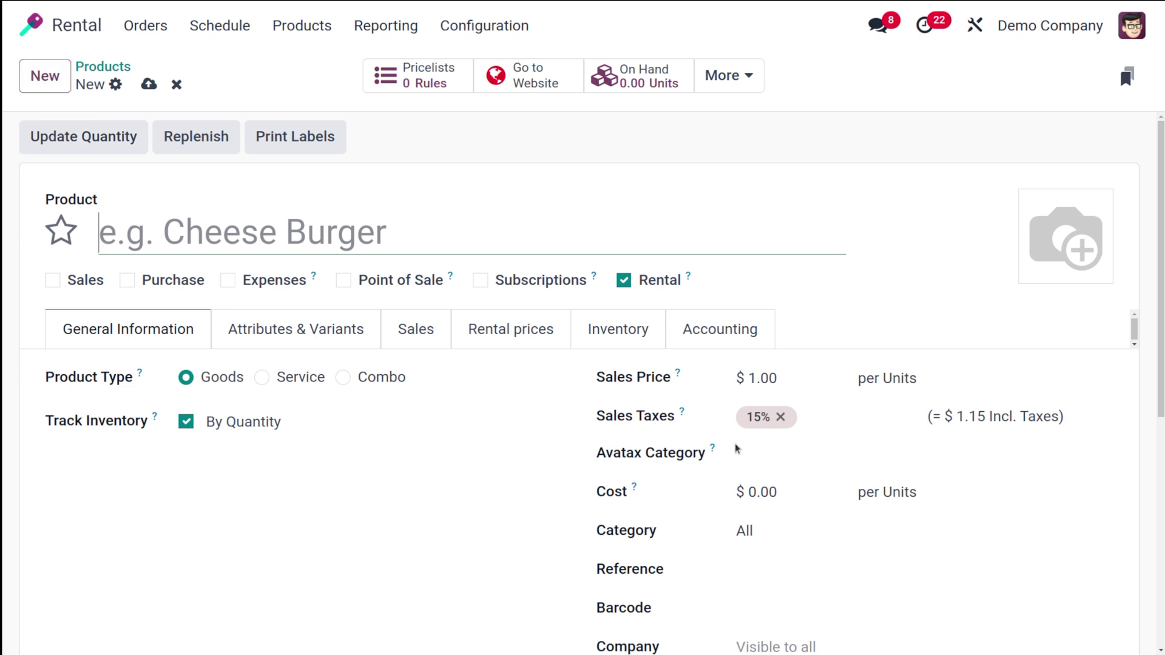
click(222, 238)
text(/)
key(BackSpace)
text(TV)
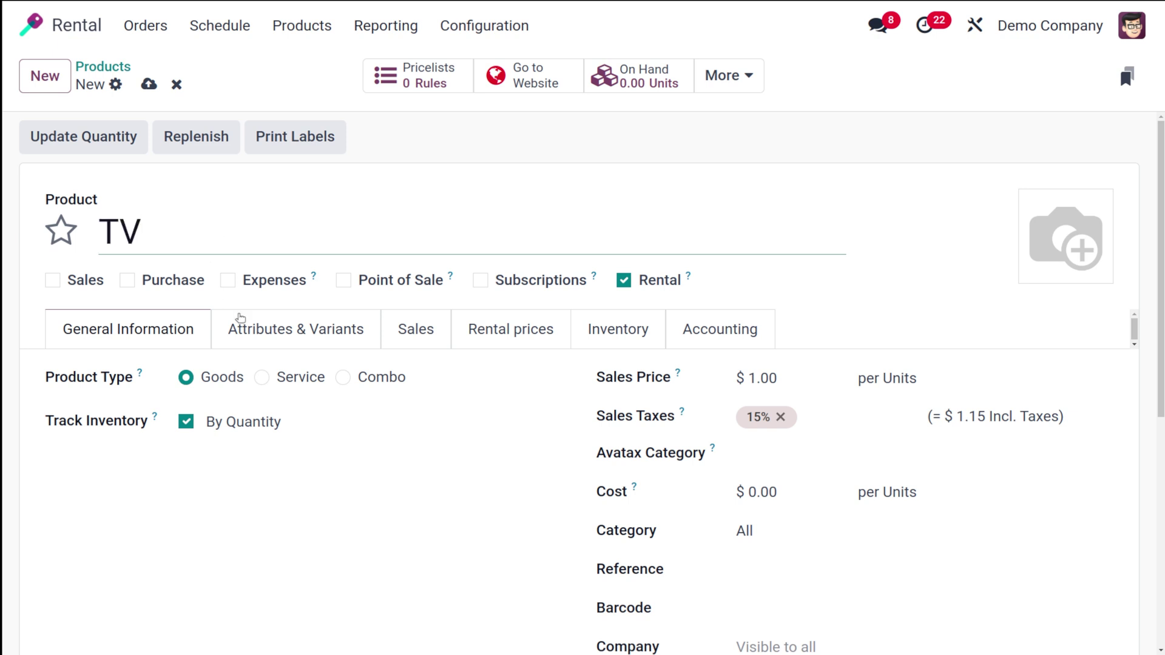
click(61, 230)
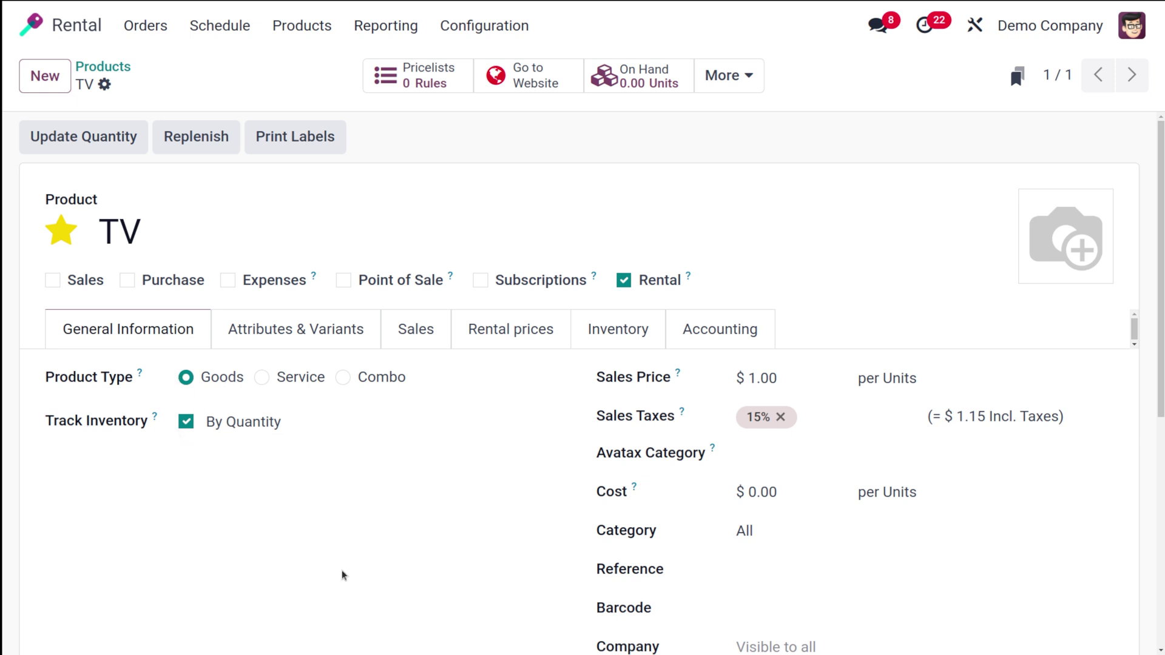
Keep the TV product tracked by quantity with its sales price at 1.00
click(309, 421)
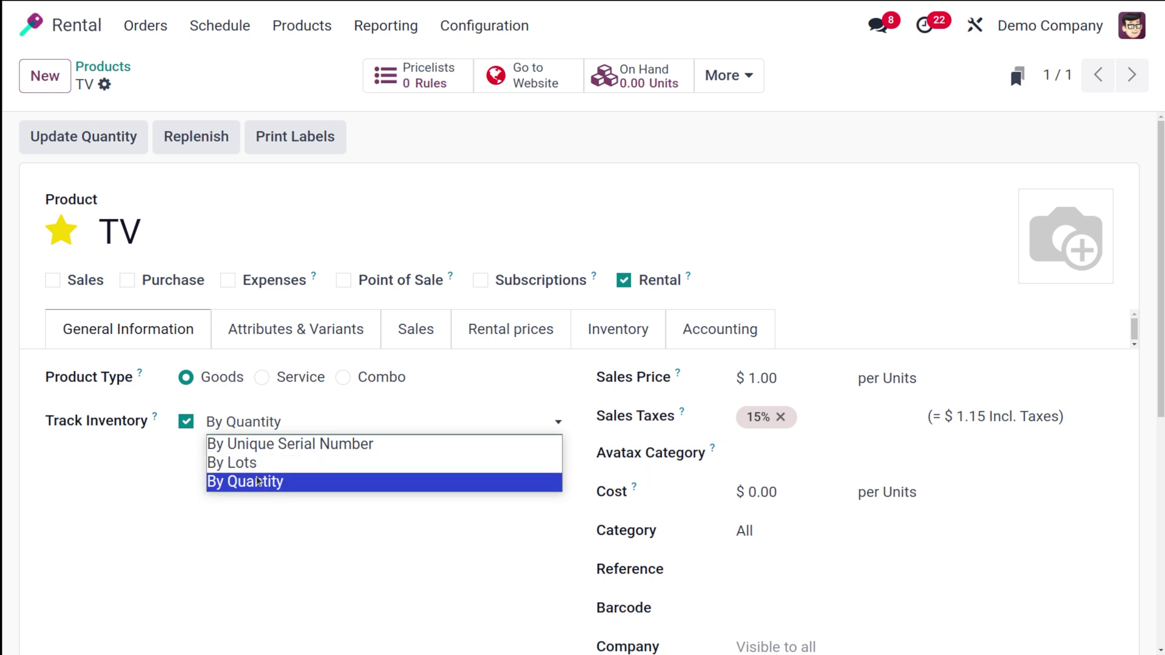
click(243, 574)
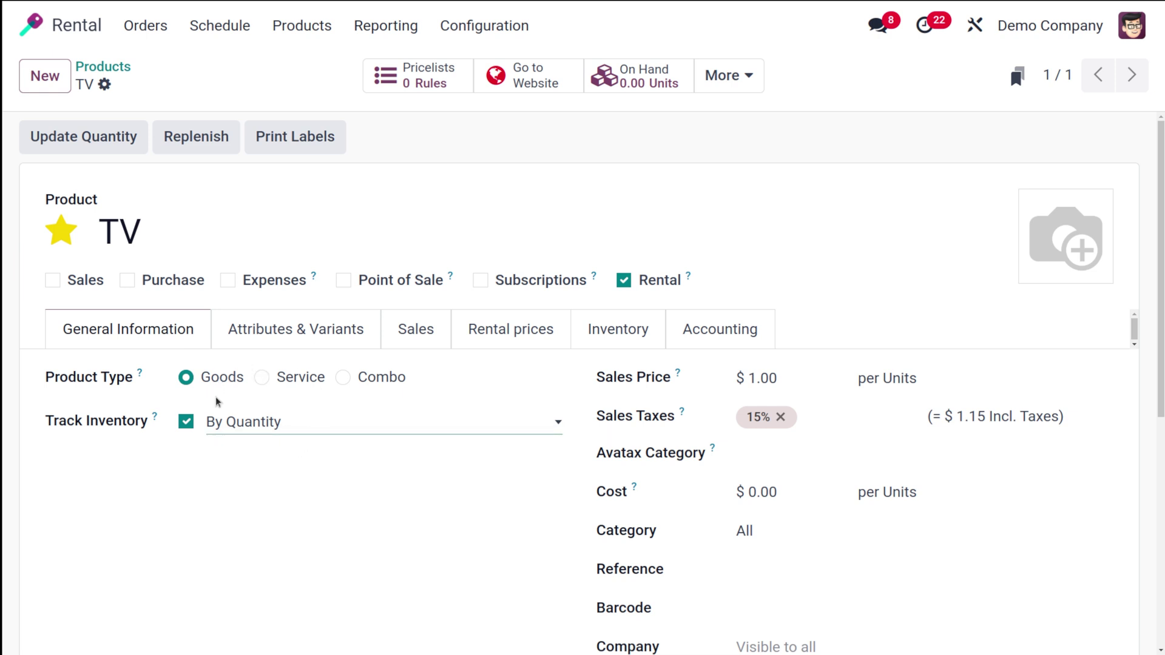
click(762, 381)
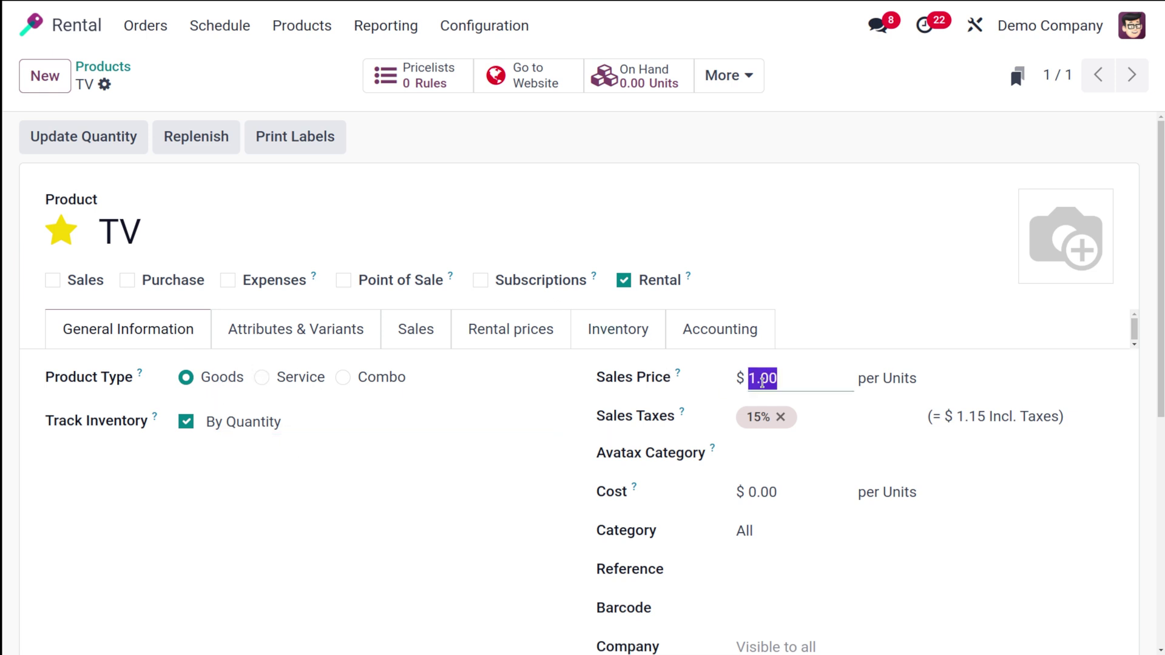
click(512, 497)
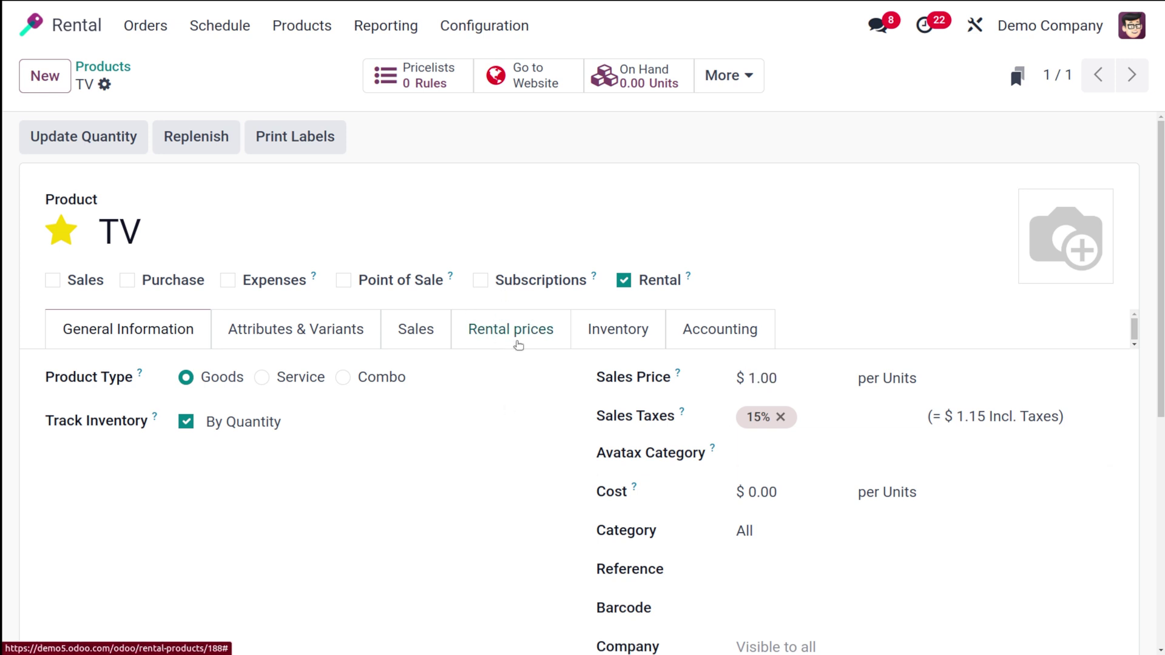
click(515, 340)
Set TV's extra hour charge to 5.00 and extra day charge to 10.00, then save
scroll(460, 478, down, 2)
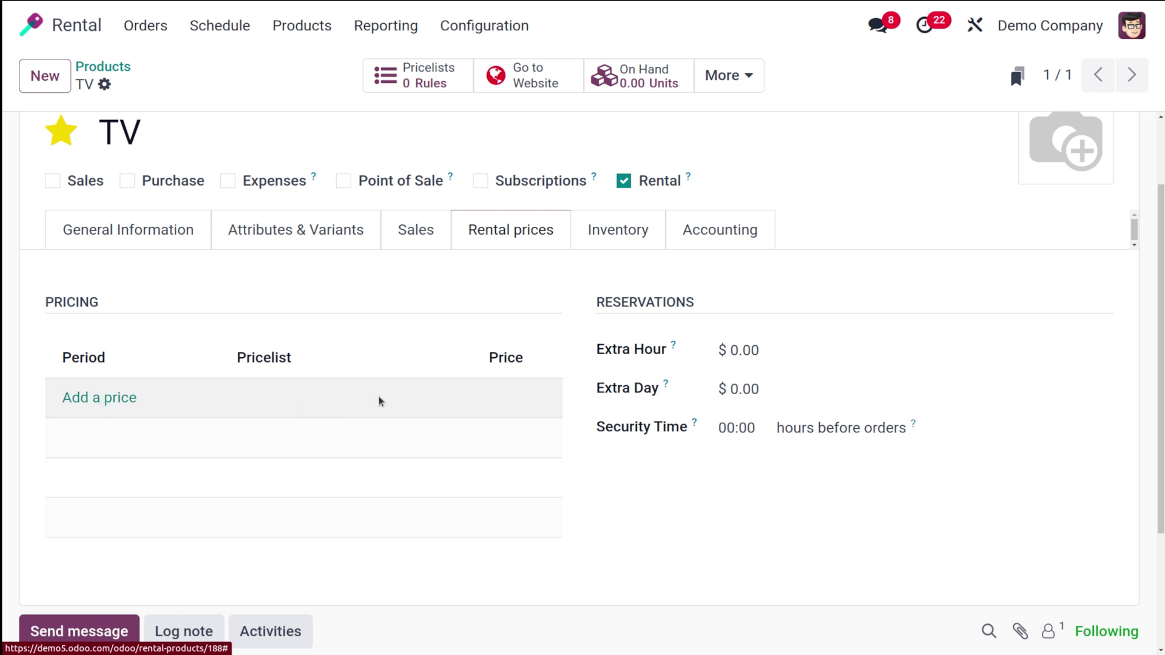
click(731, 354)
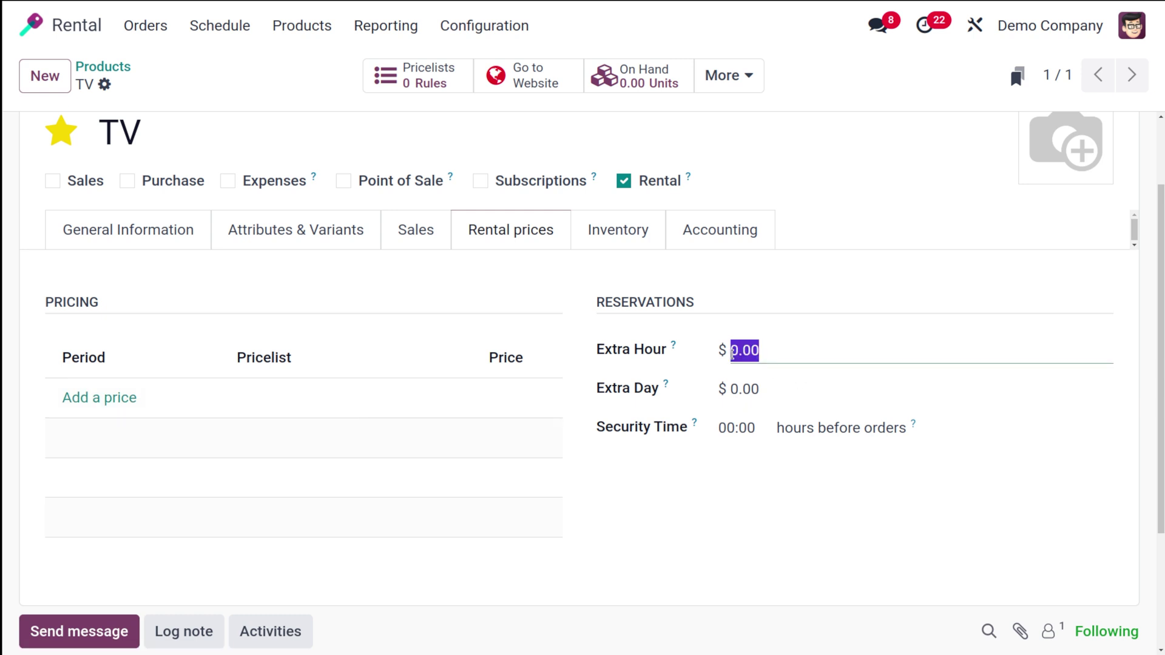
text(5)
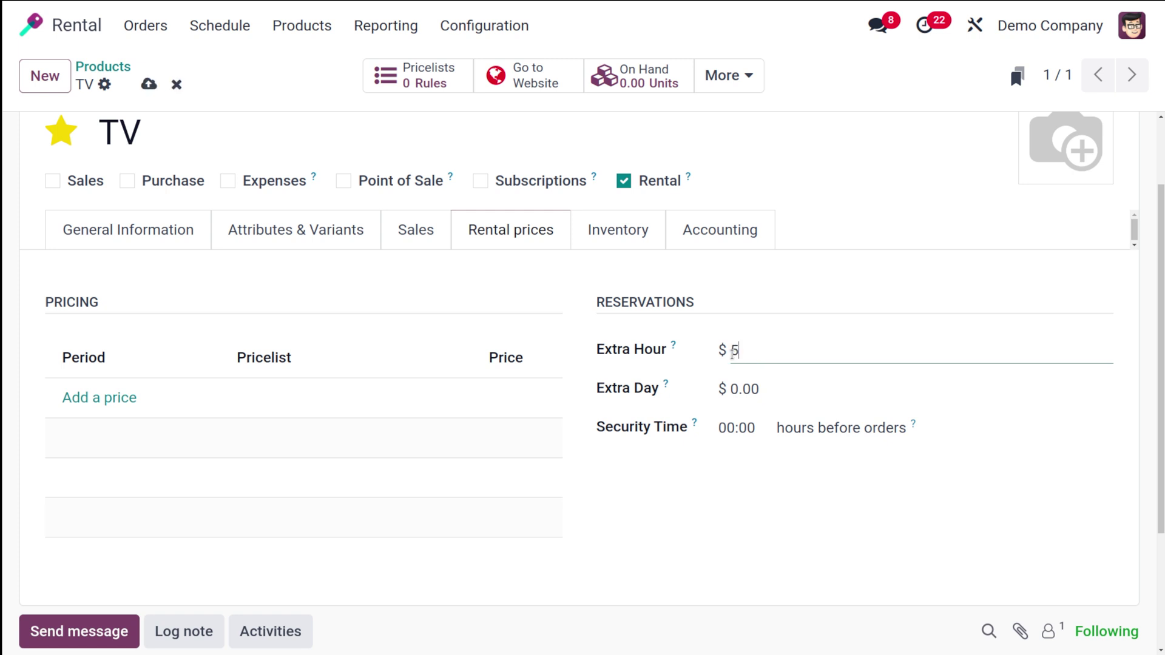
click(740, 408)
click(739, 391)
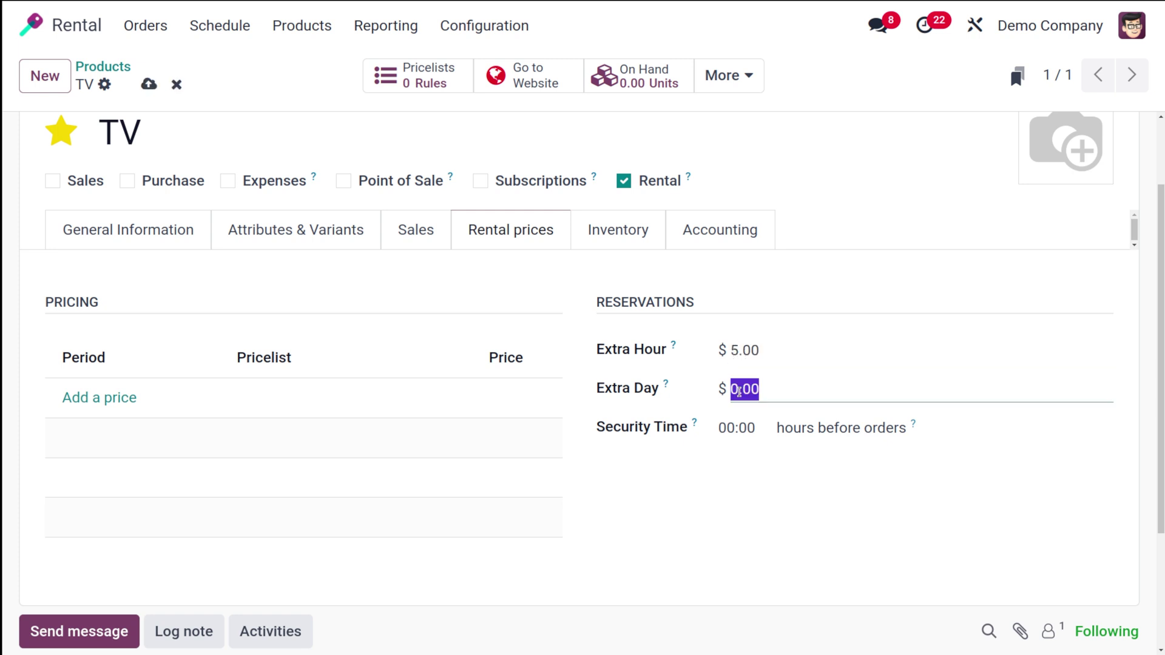
text(1)
click(692, 535)
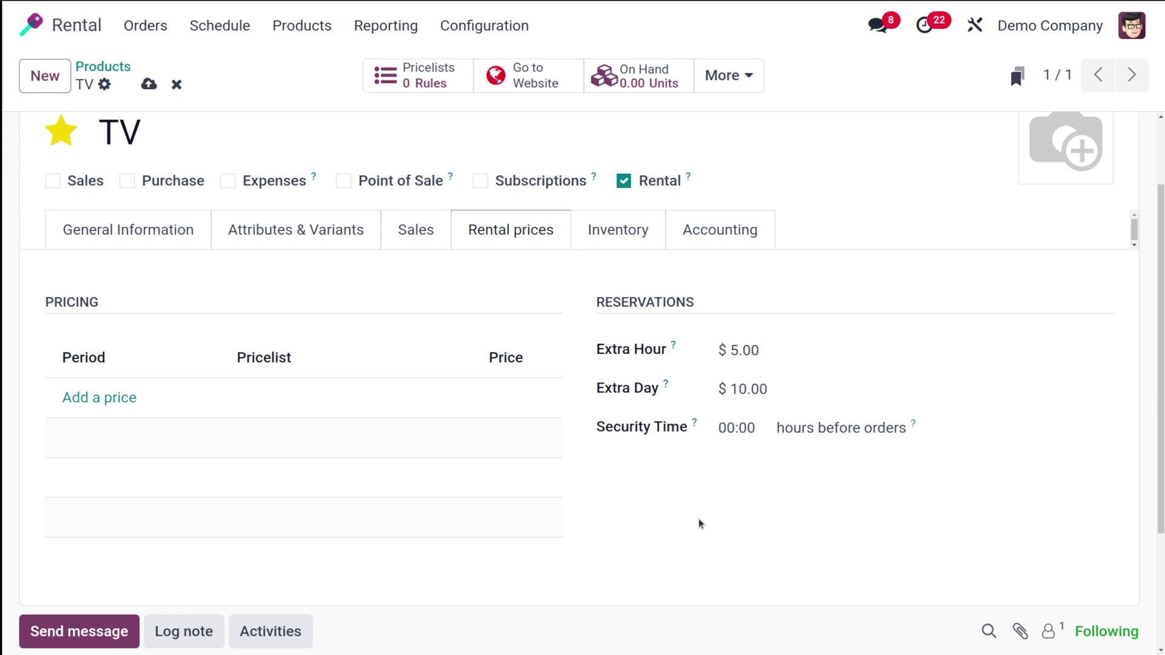
mouse_move(698, 427)
scroll(606, 402, up, 2)
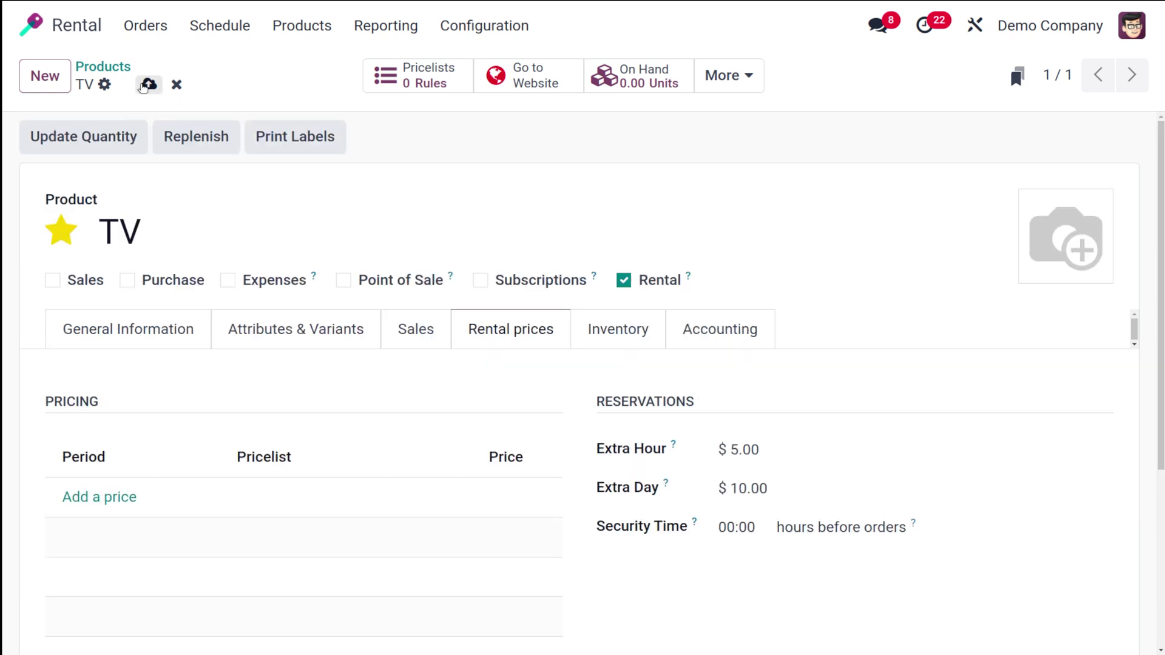
click(148, 85)
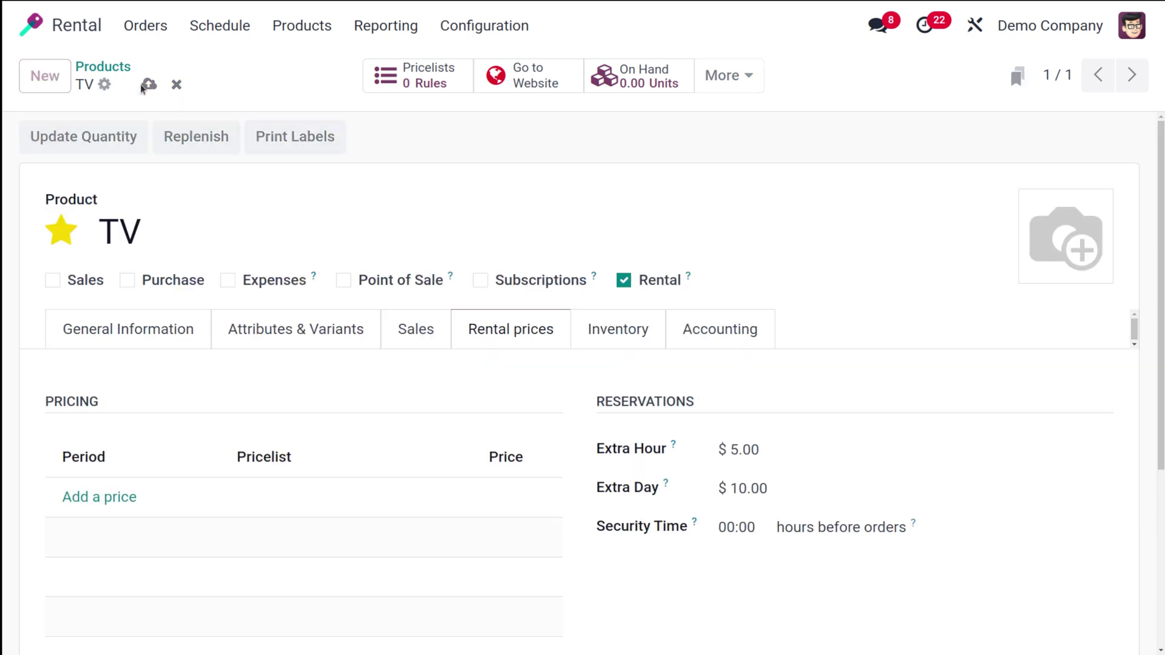
Start a new rental quotation with Azure Interior as the customer
click(144, 26)
click(163, 76)
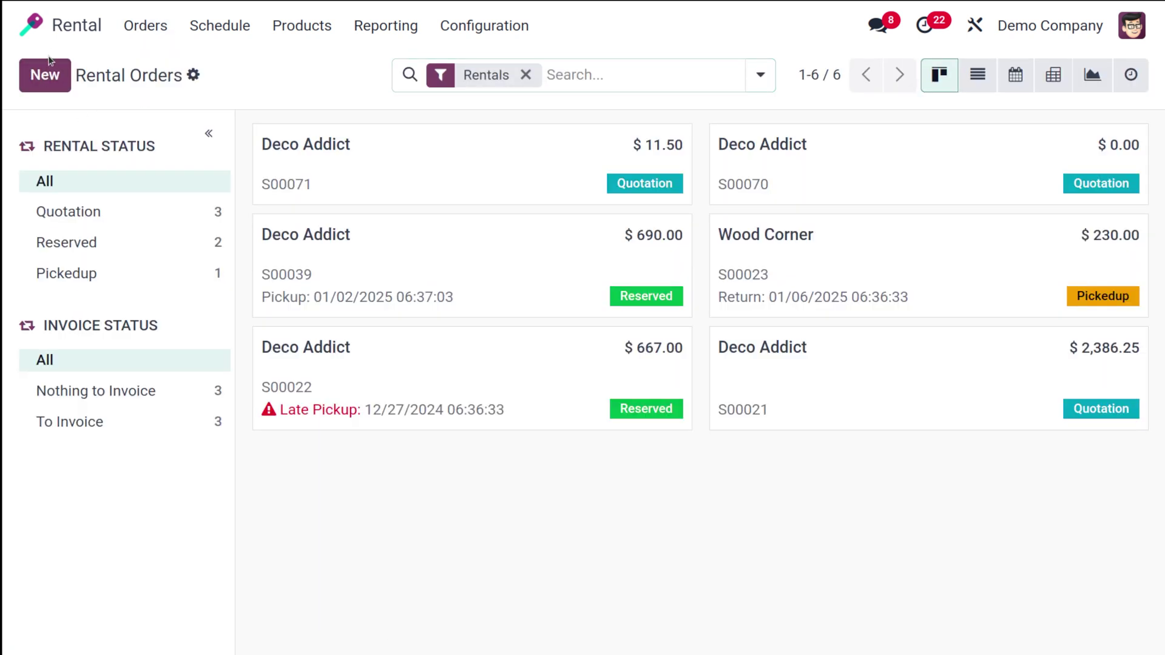
click(42, 81)
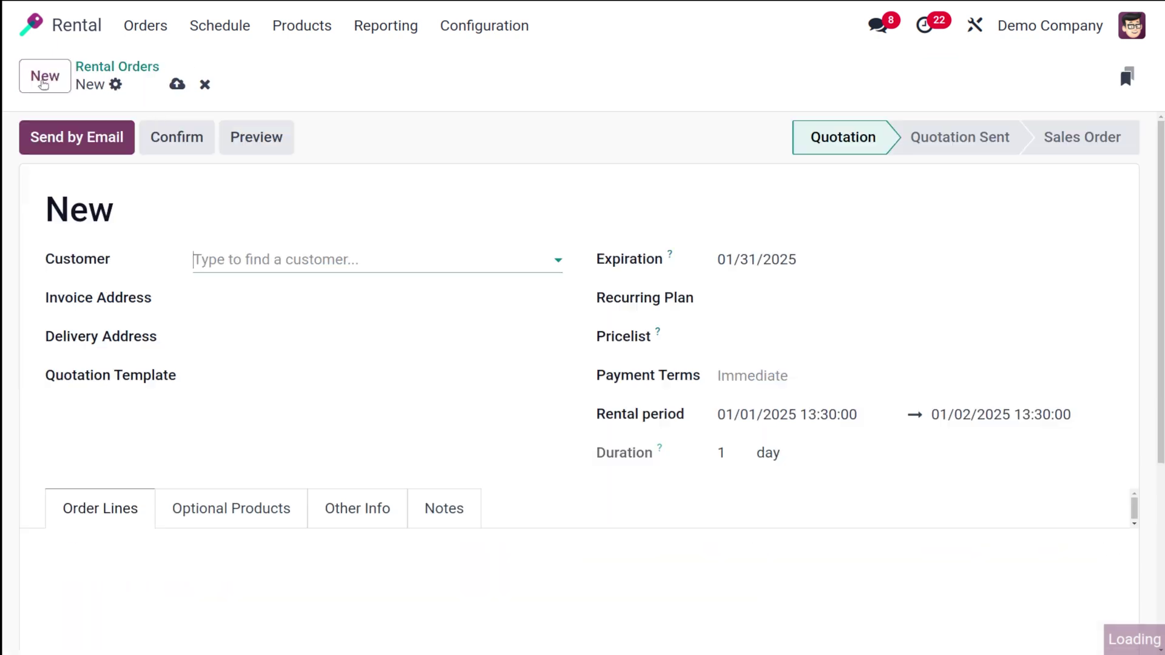
click(247, 264)
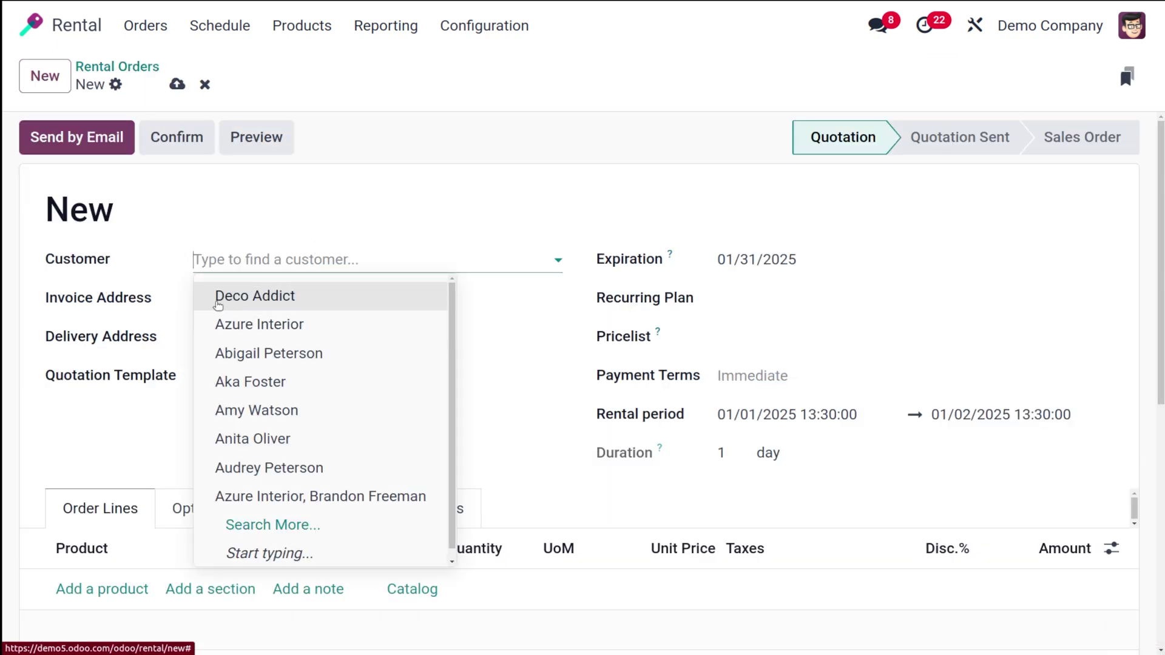
click(258, 324)
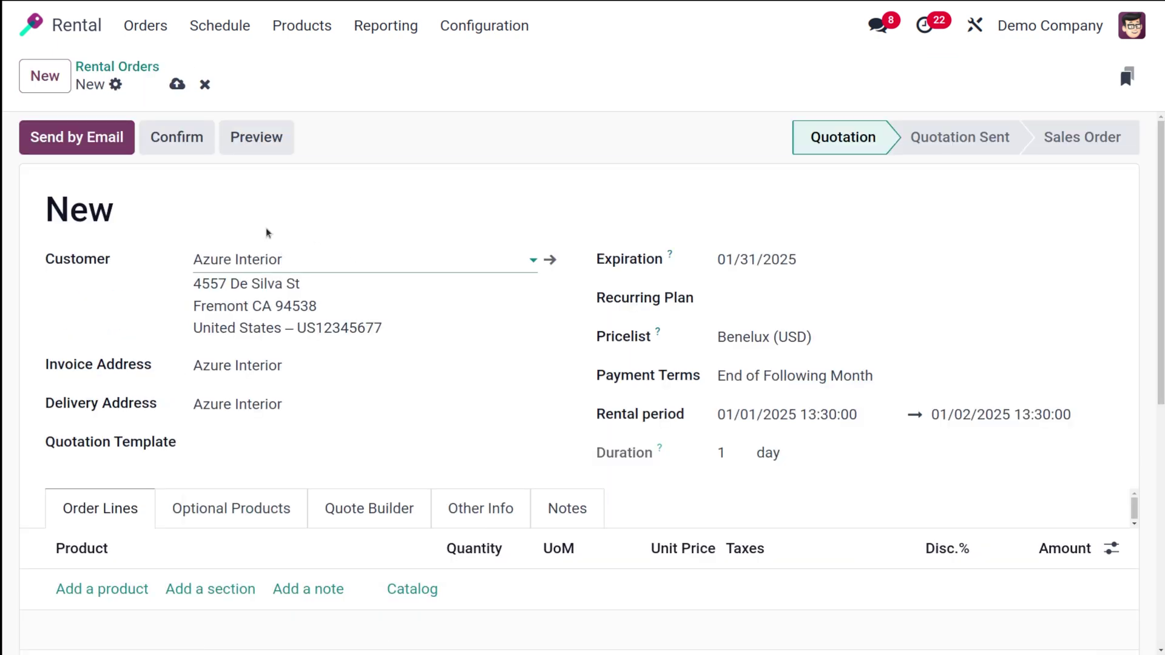
Add a TV (Rental) line to the quotation
scroll(267, 232, down, 4)
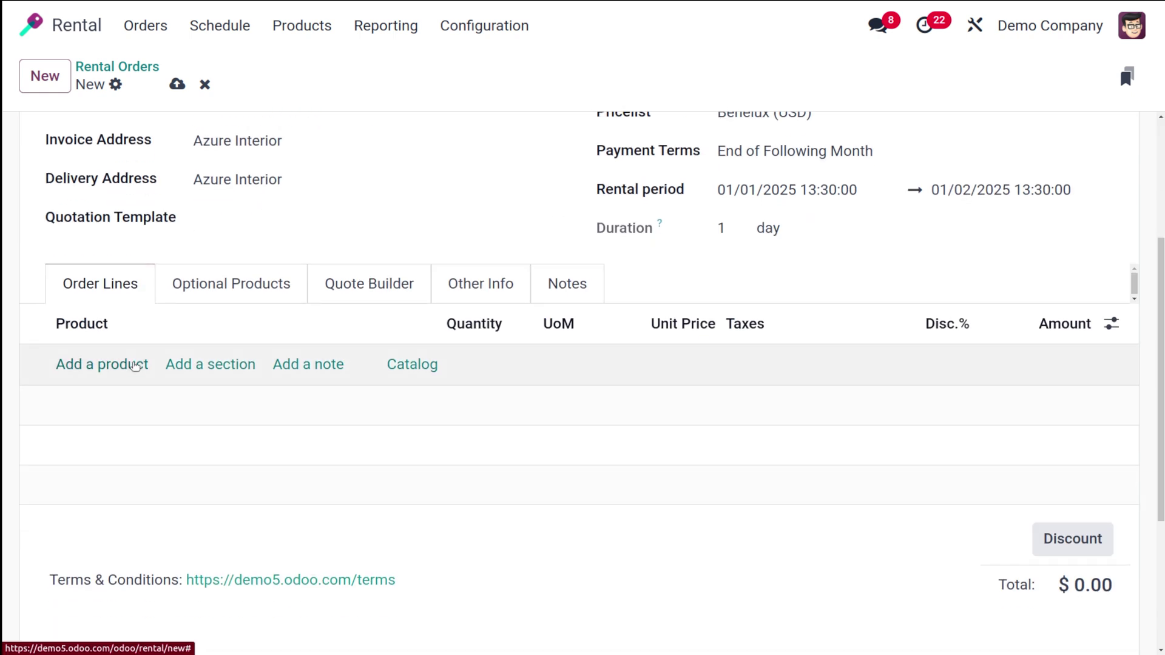
click(134, 365)
click(153, 84)
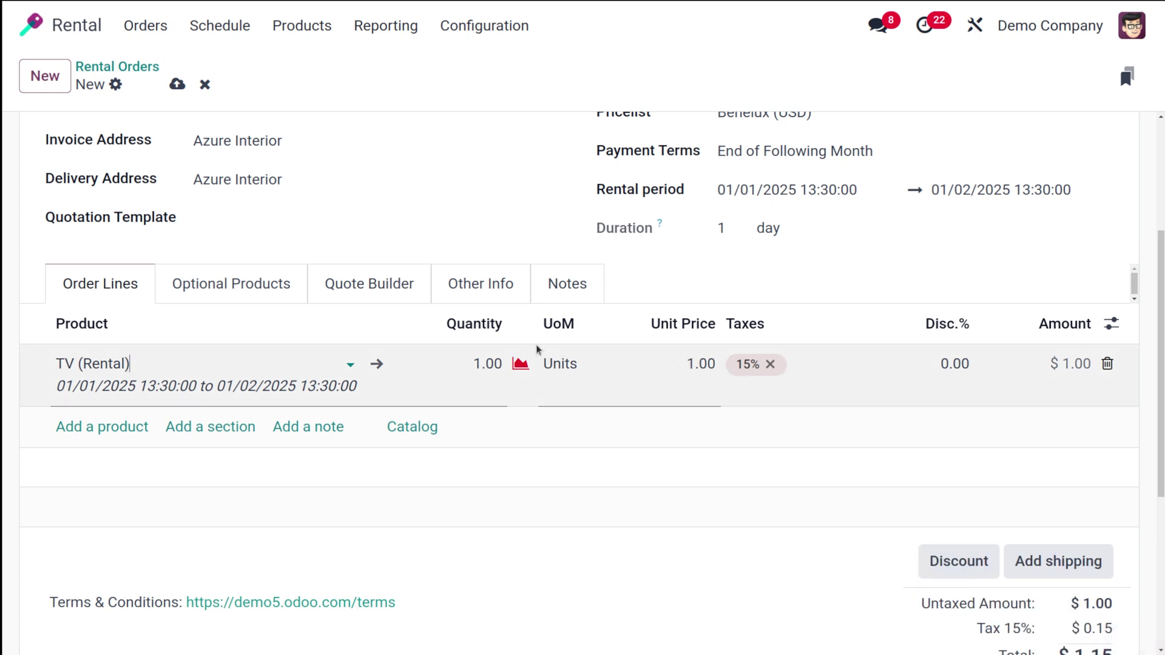
scroll(452, 285, up, 1)
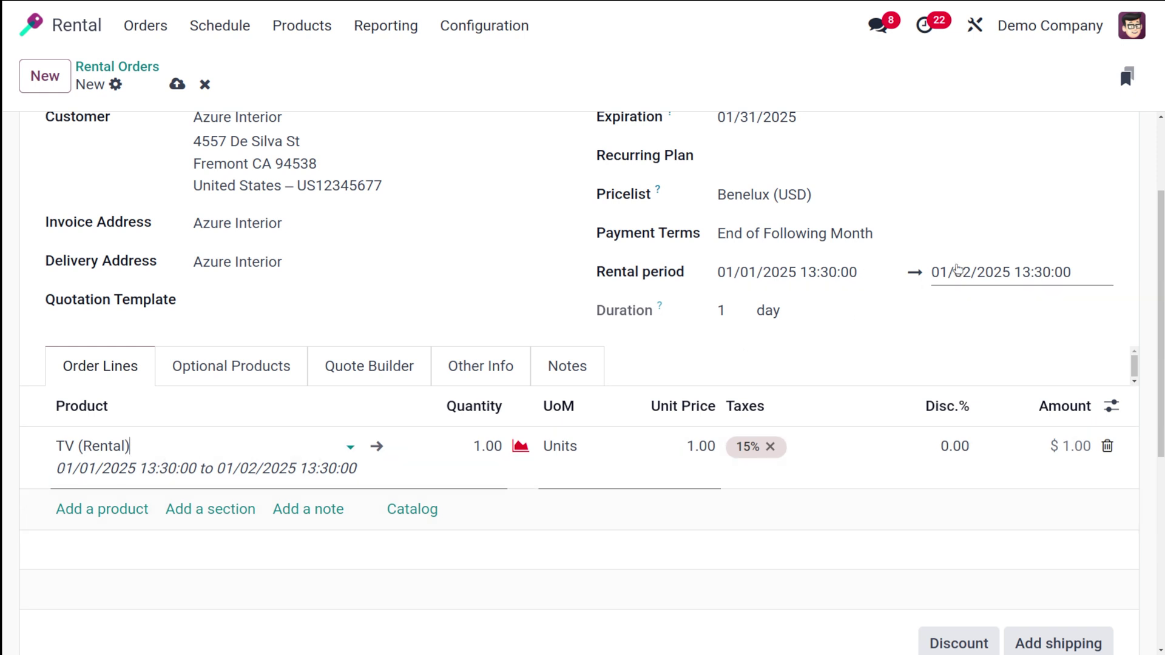
Set the rental period to 01/01/2025–01/06/2025 and save the quotation as S00072
click(957, 271)
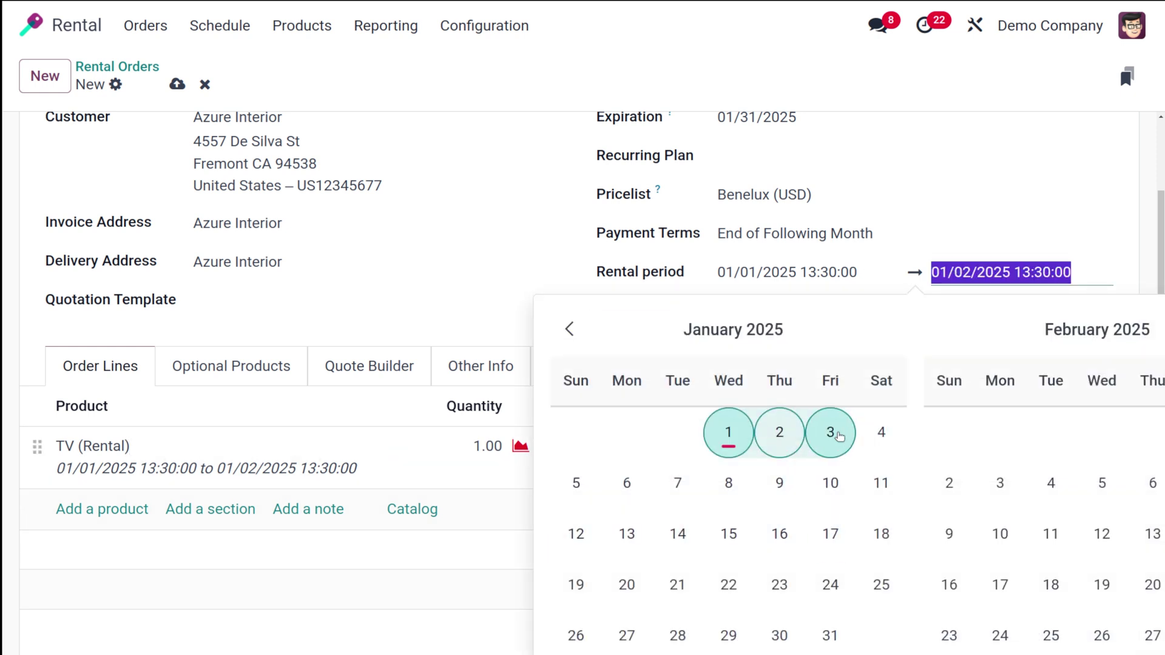
click(625, 482)
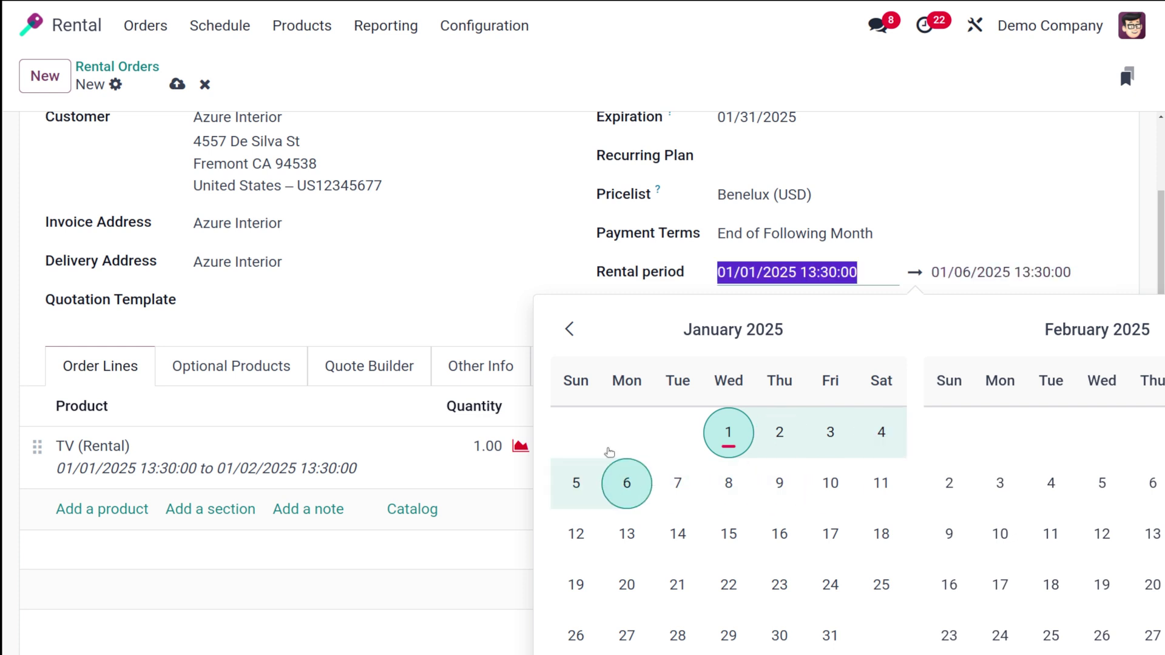
click(545, 271)
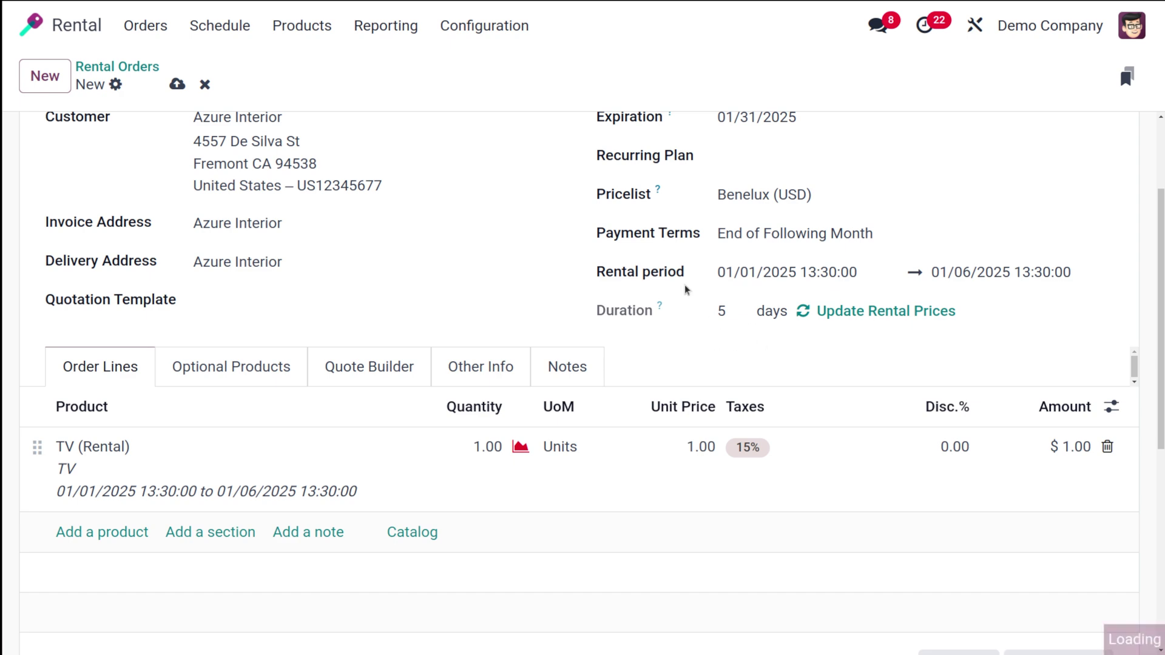
scroll(746, 321, down, 5)
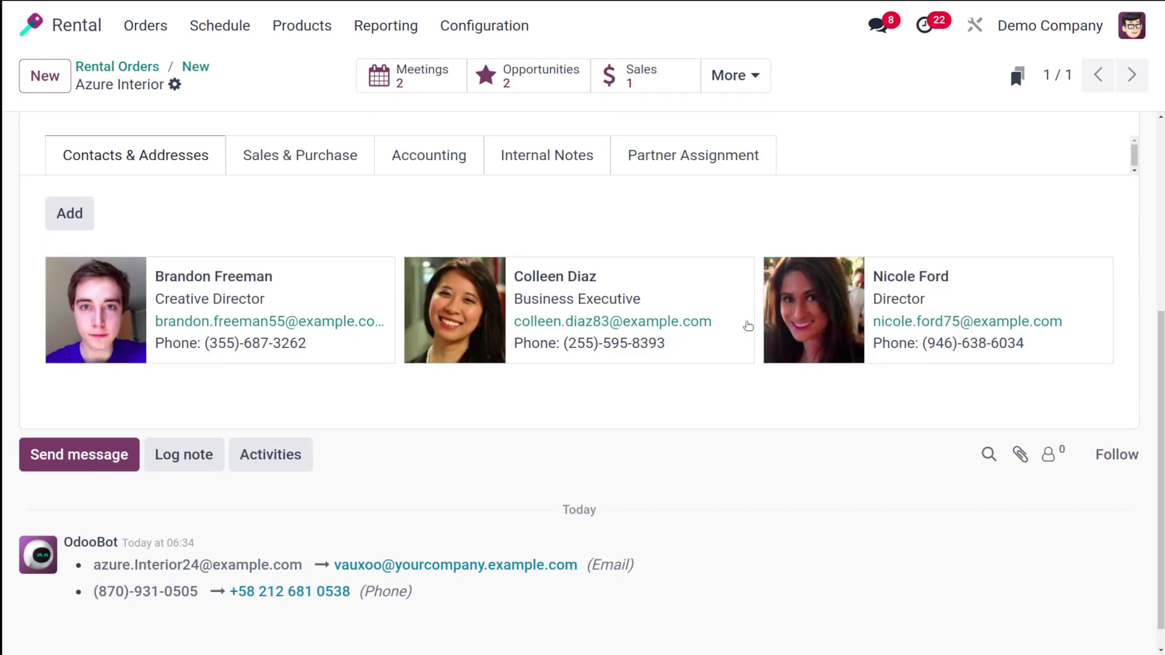
scroll(746, 321, up, 5)
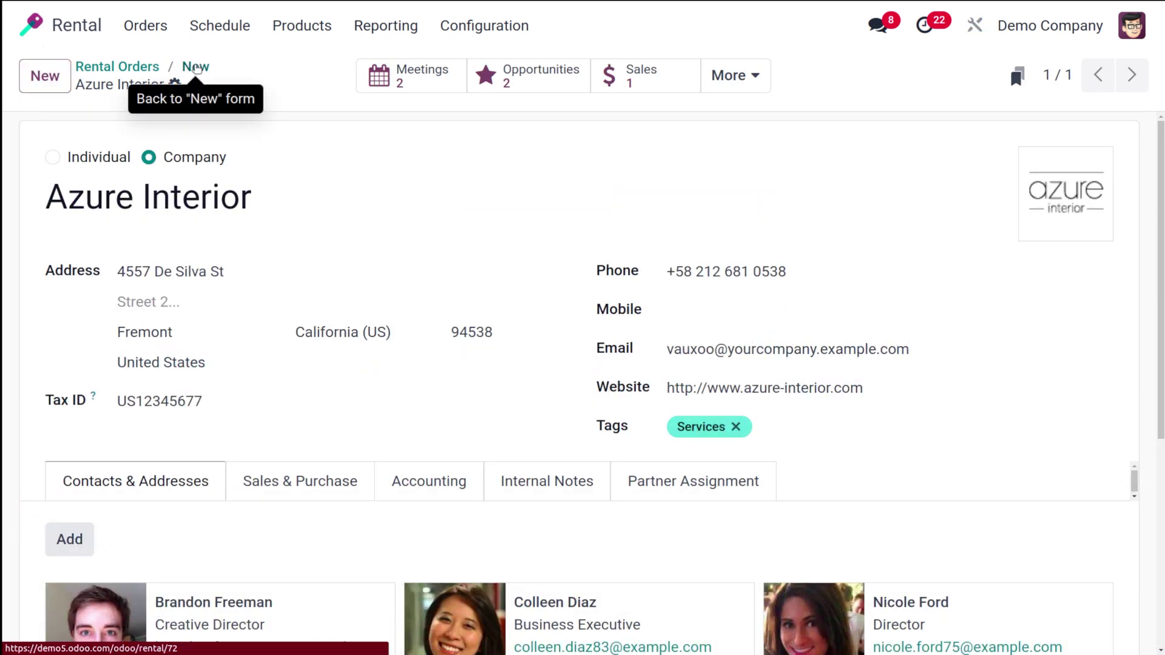
click(196, 68)
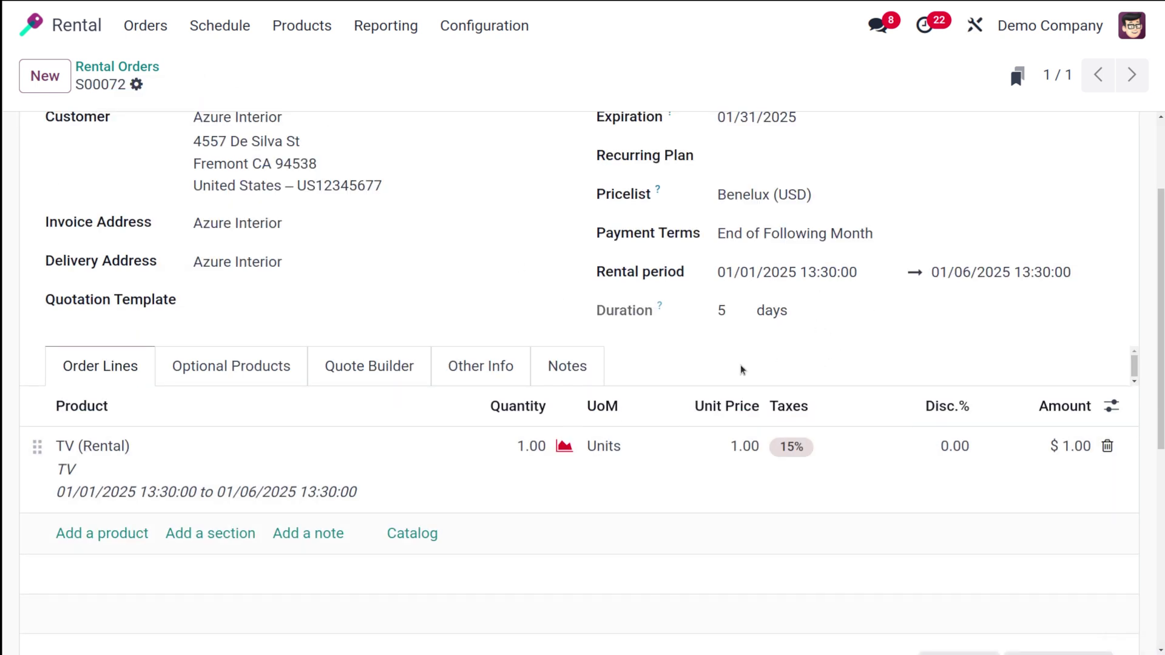
scroll(742, 370, up, 3)
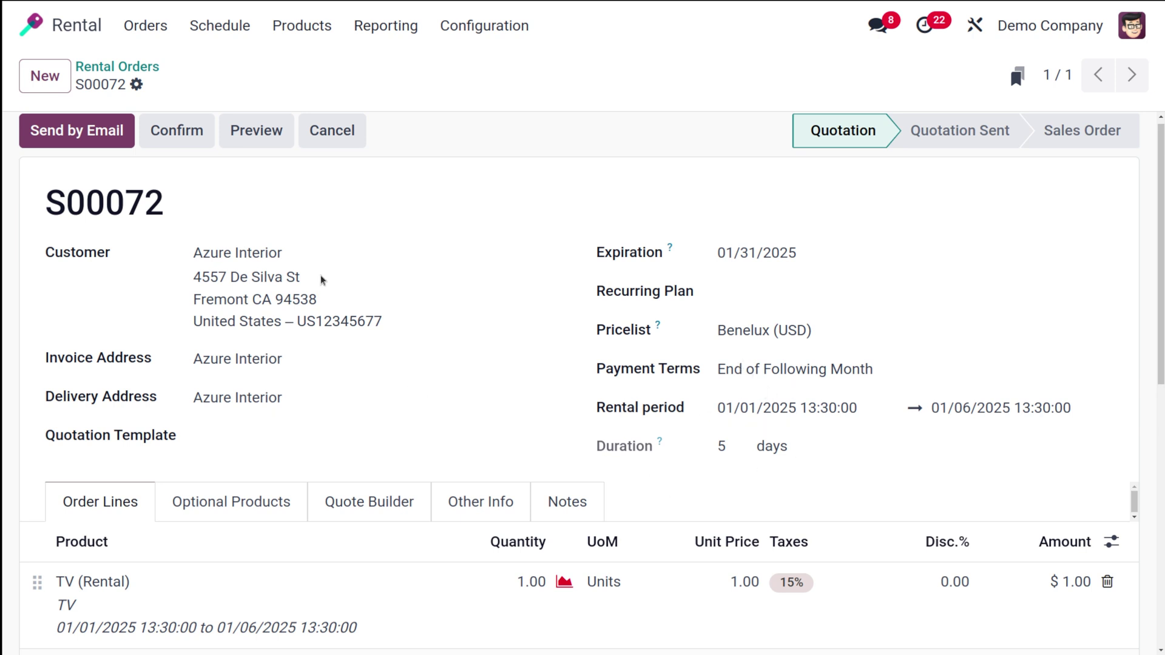
scroll(314, 210, down, 4)
scroll(416, 192, up, 4)
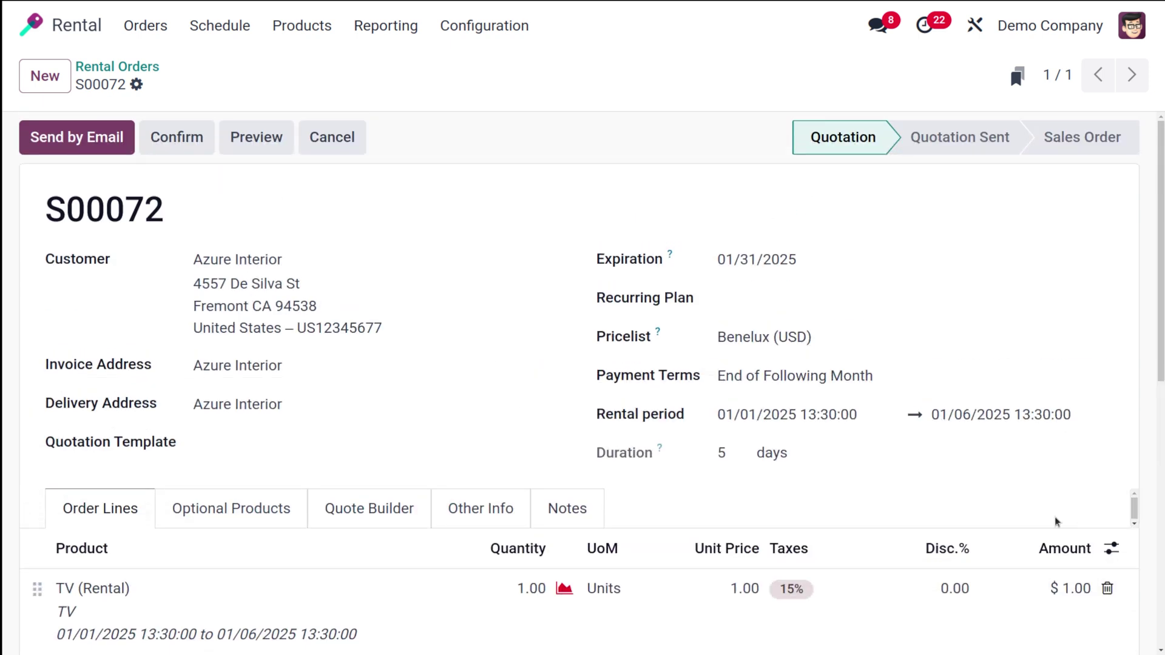
Change the rental end date to 01/07/2025, making a 6-day period
click(991, 422)
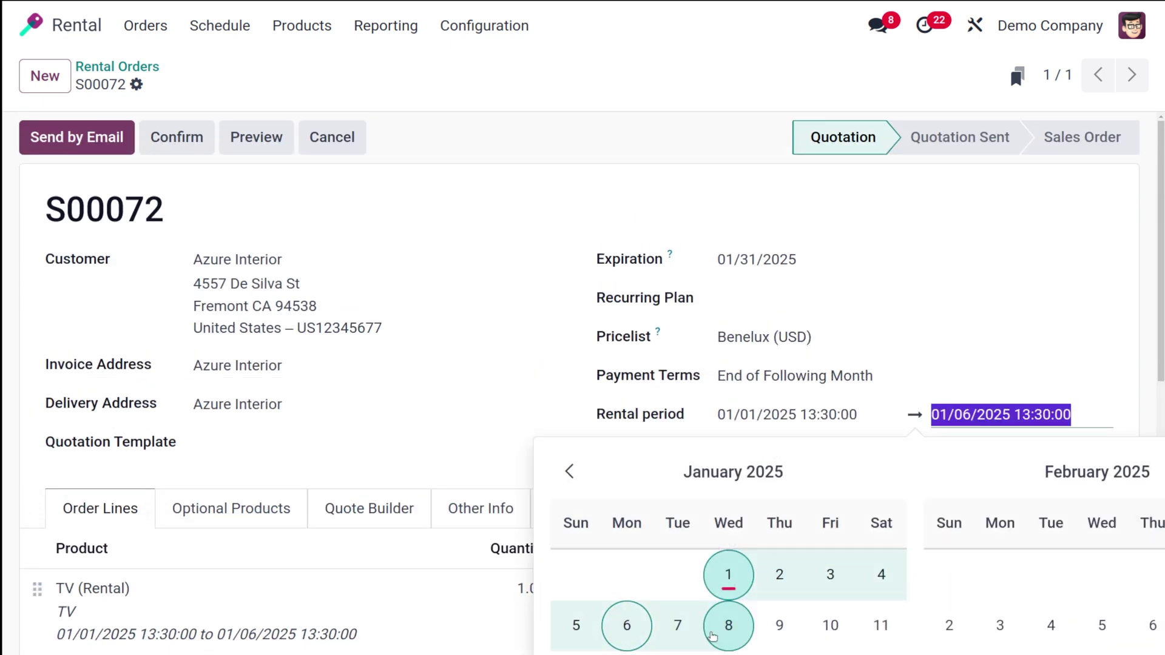
click(693, 633)
click(577, 395)
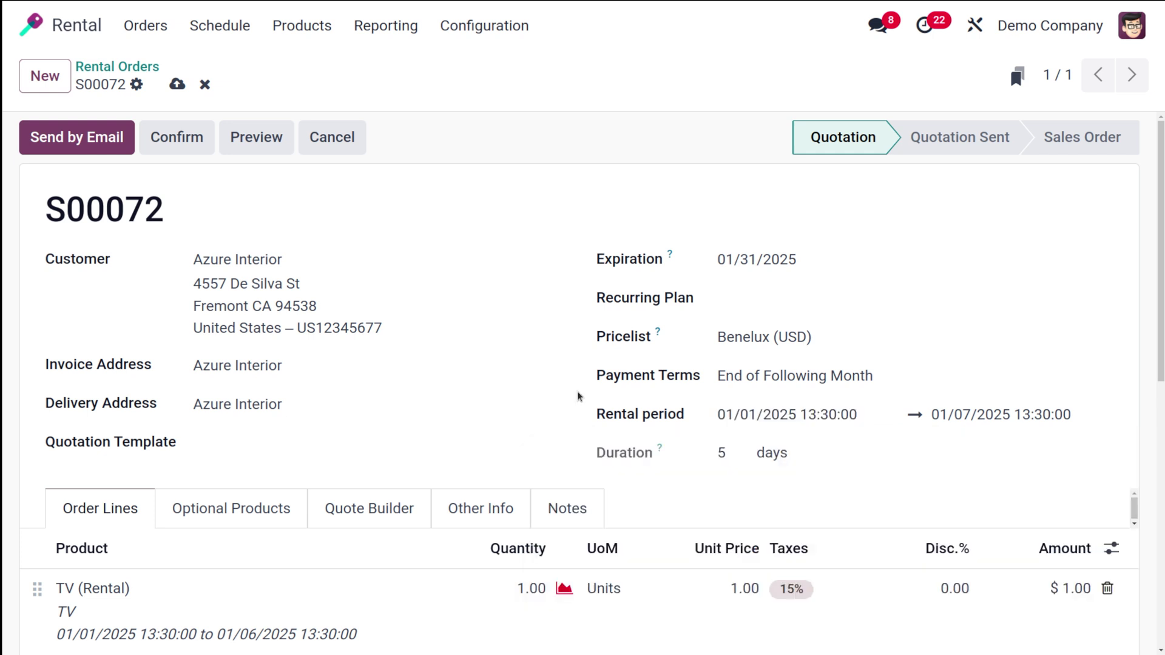
scroll(578, 396, down, 3)
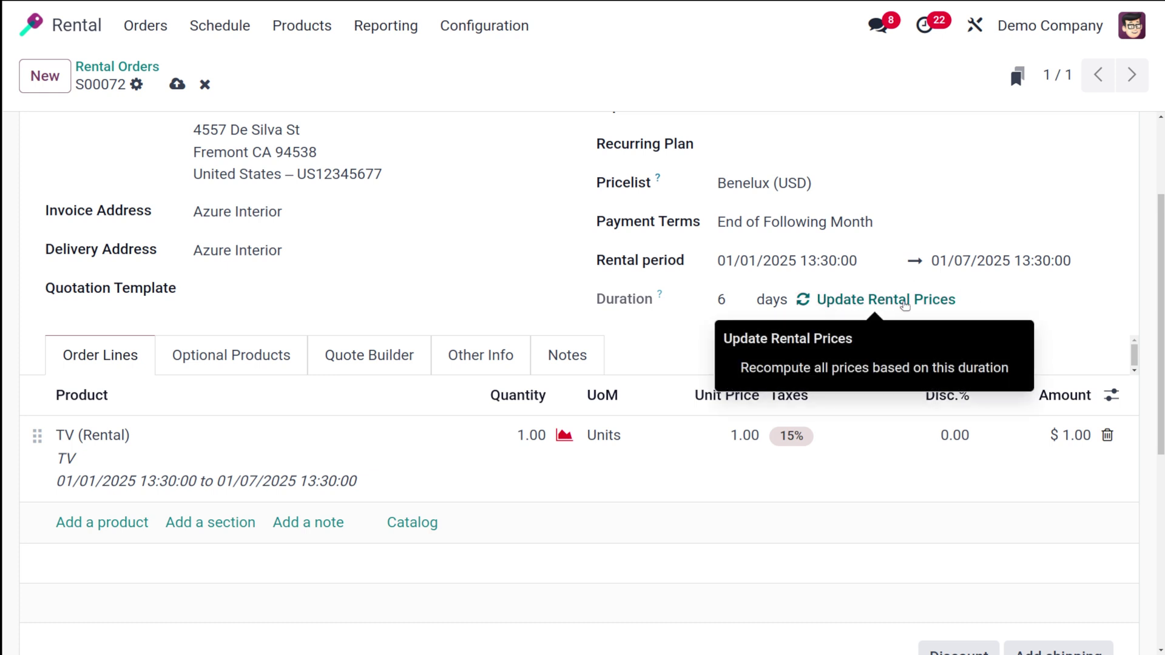
Update the rental prices for the new period and confirm the change
click(904, 303)
click(860, 307)
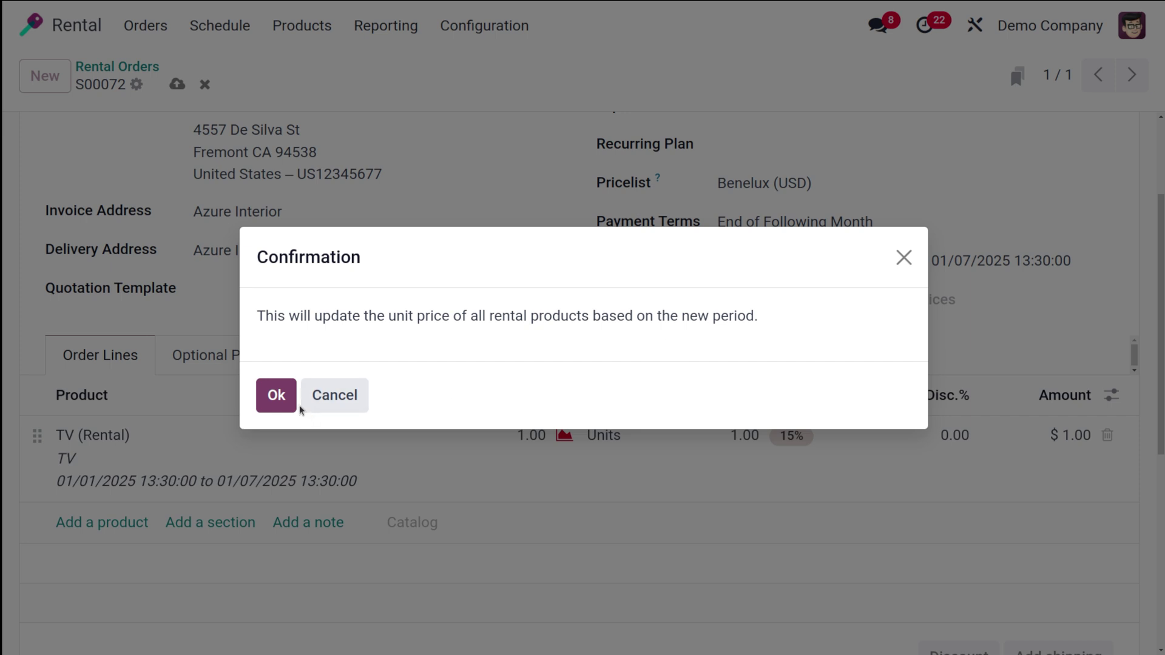
click(276, 397)
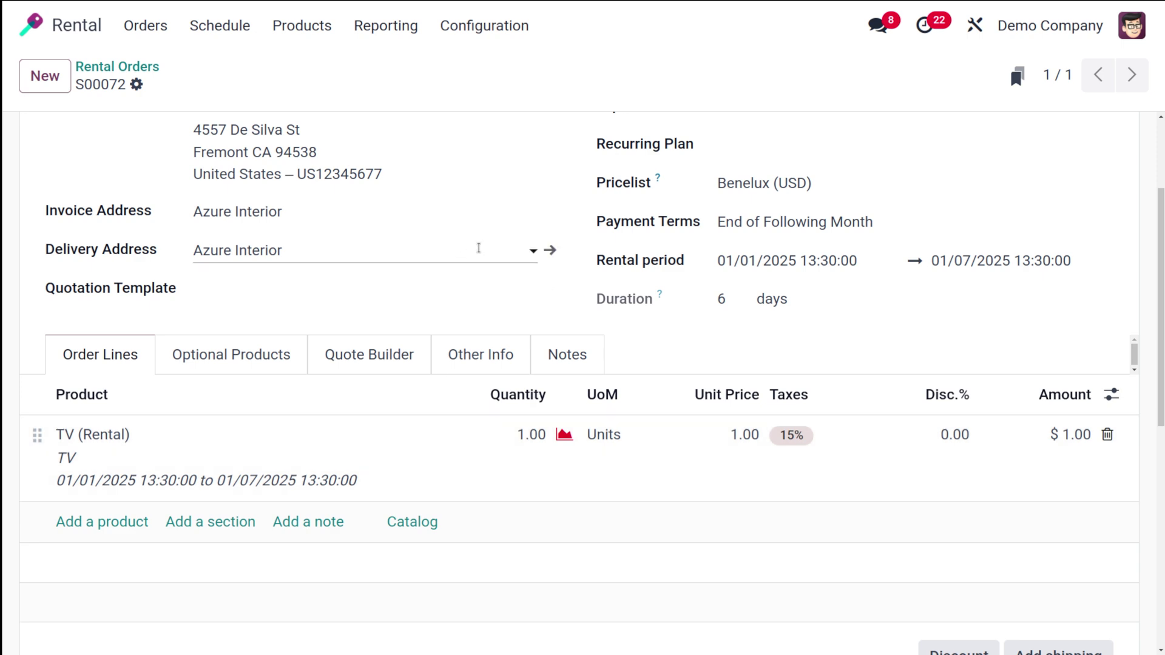
scroll(478, 247, up, 3)
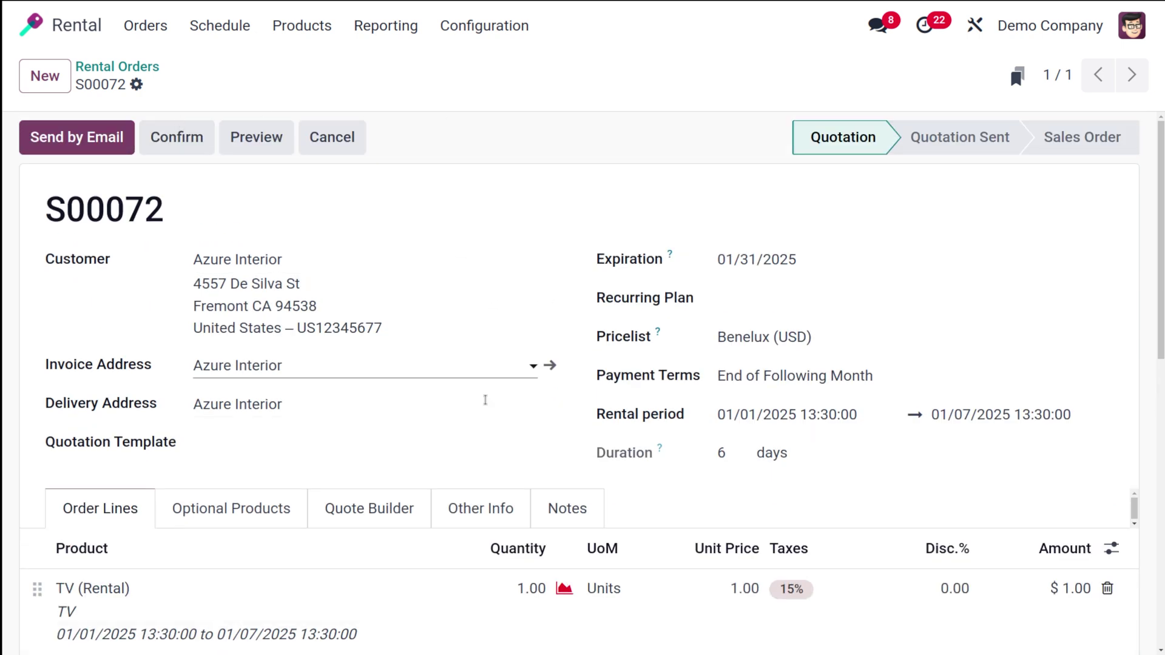
scroll(475, 432, down, 5)
scroll(476, 431, up, 5)
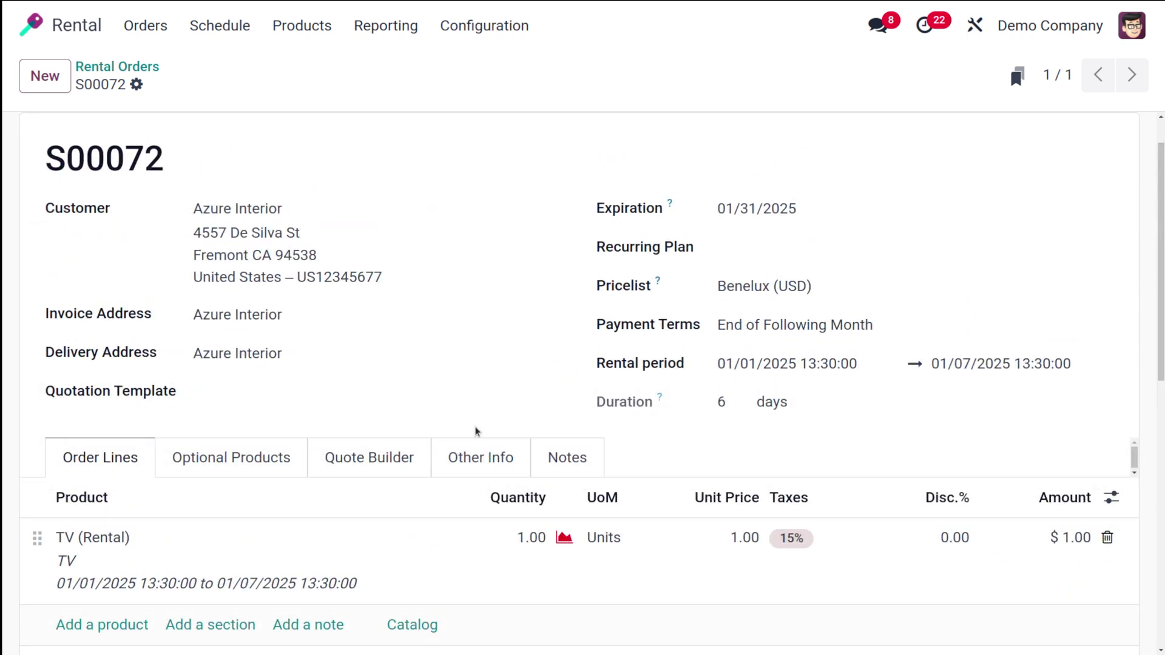
drag(476, 435, 187, 532)
click(501, 123)
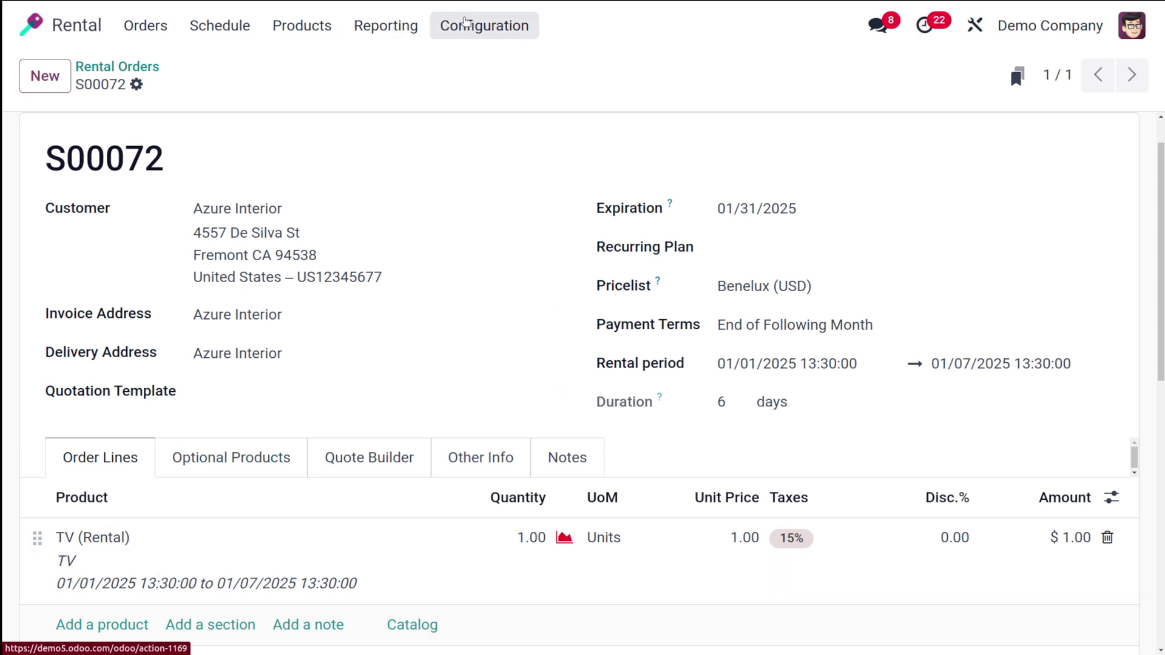
Review the rental periods, draft a 'Monthly' period in Months, and discard it
click(467, 17)
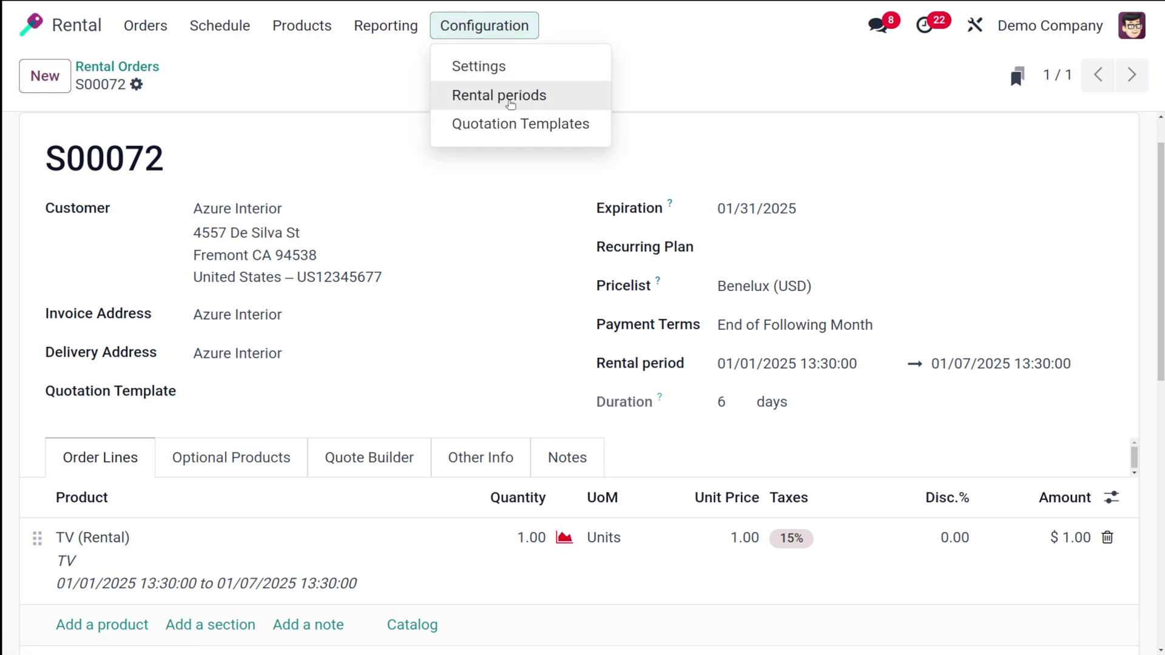
click(465, 100)
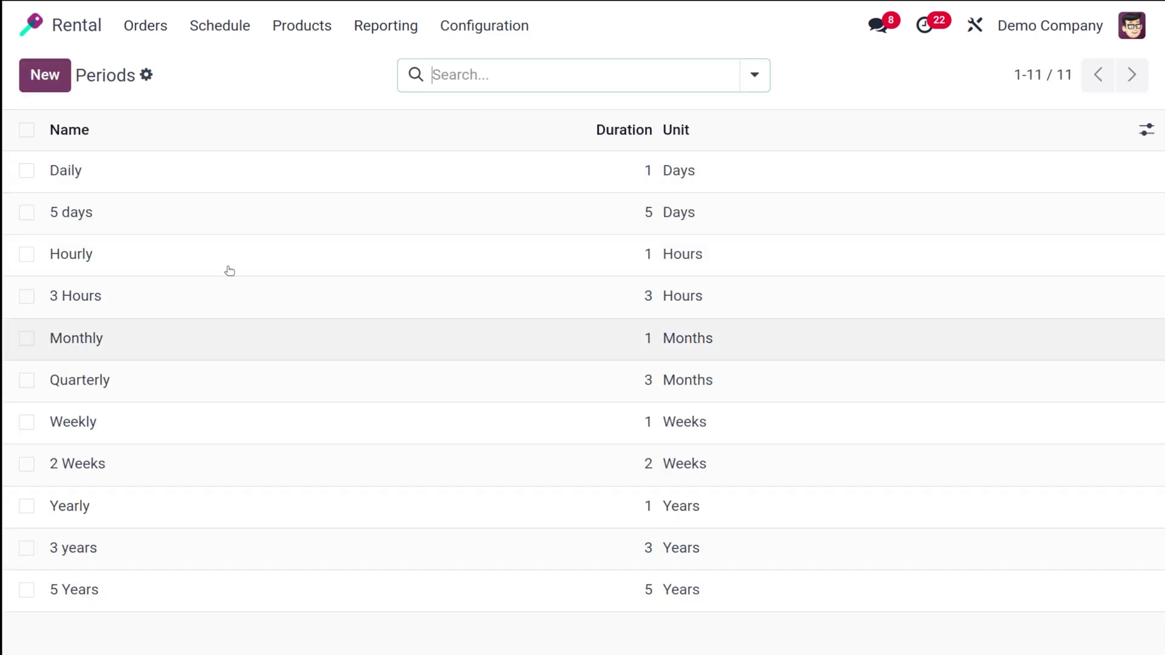
click(53, 72)
text(Monthly)
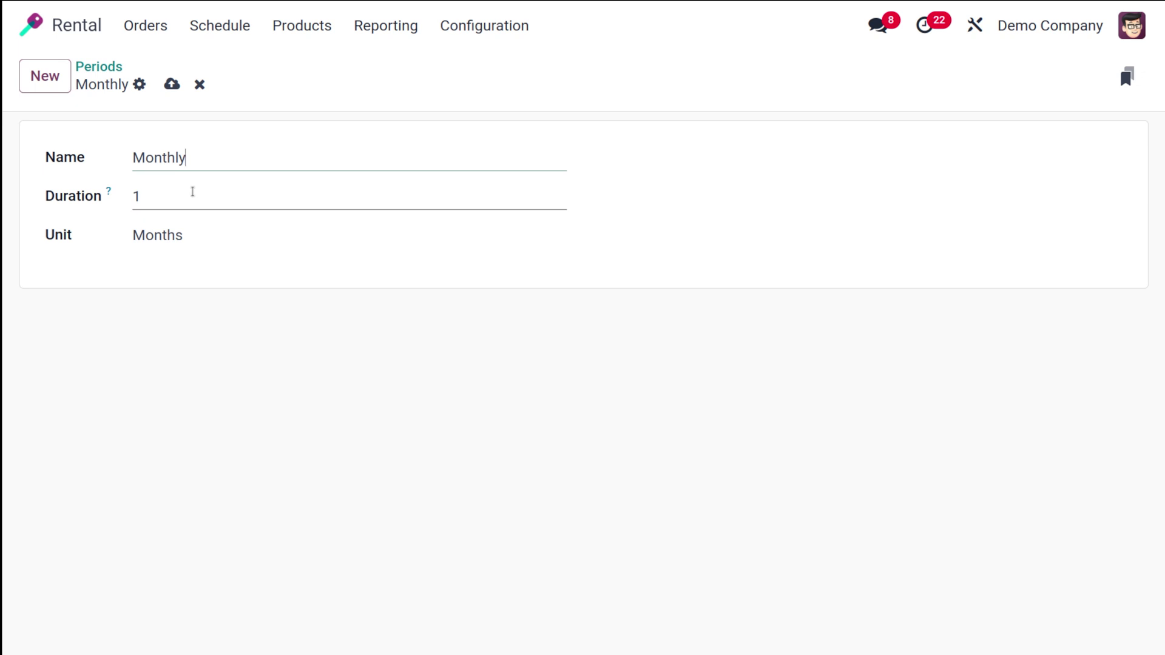
click(192, 192)
click(219, 245)
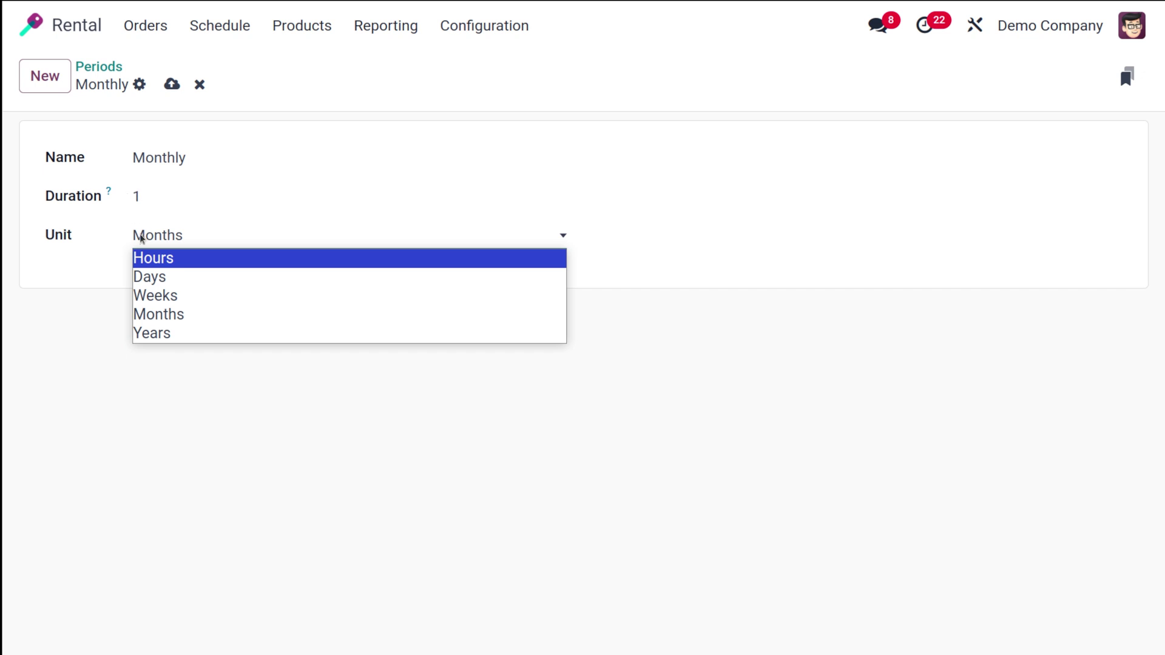
click(183, 358)
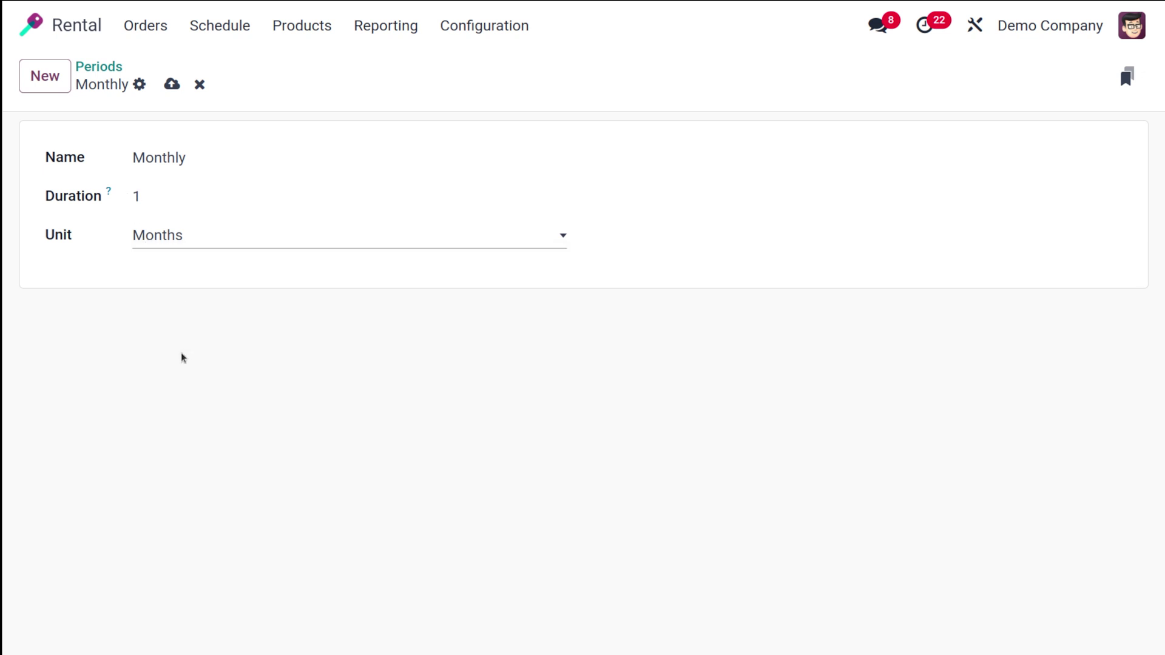
click(198, 83)
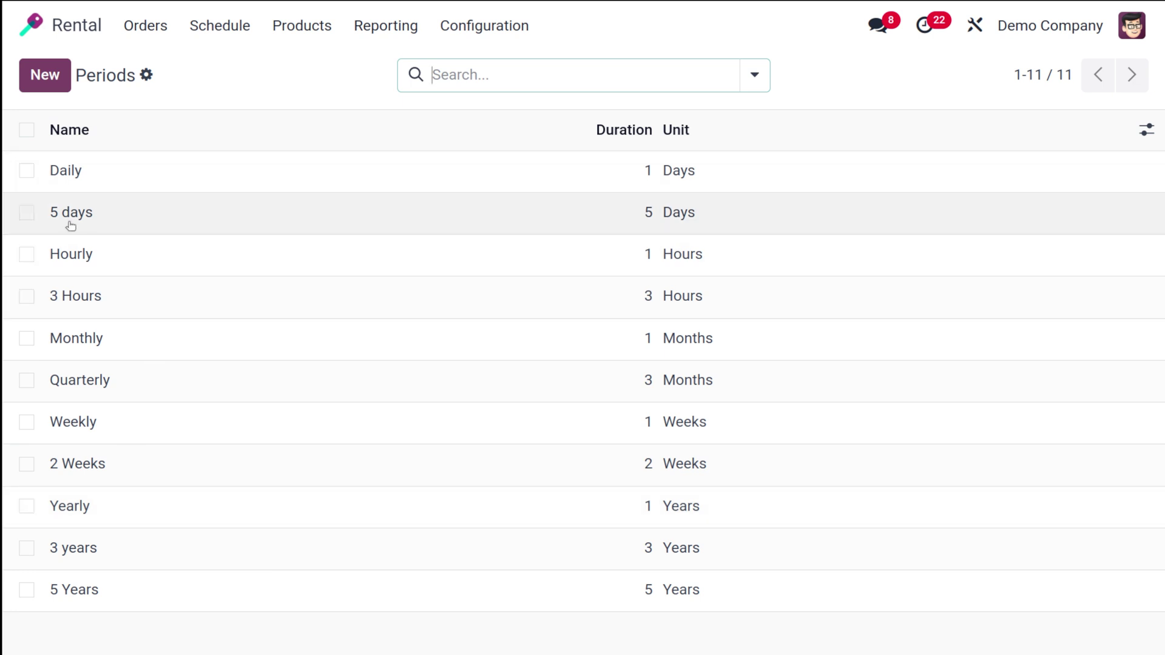
click(301, 27)
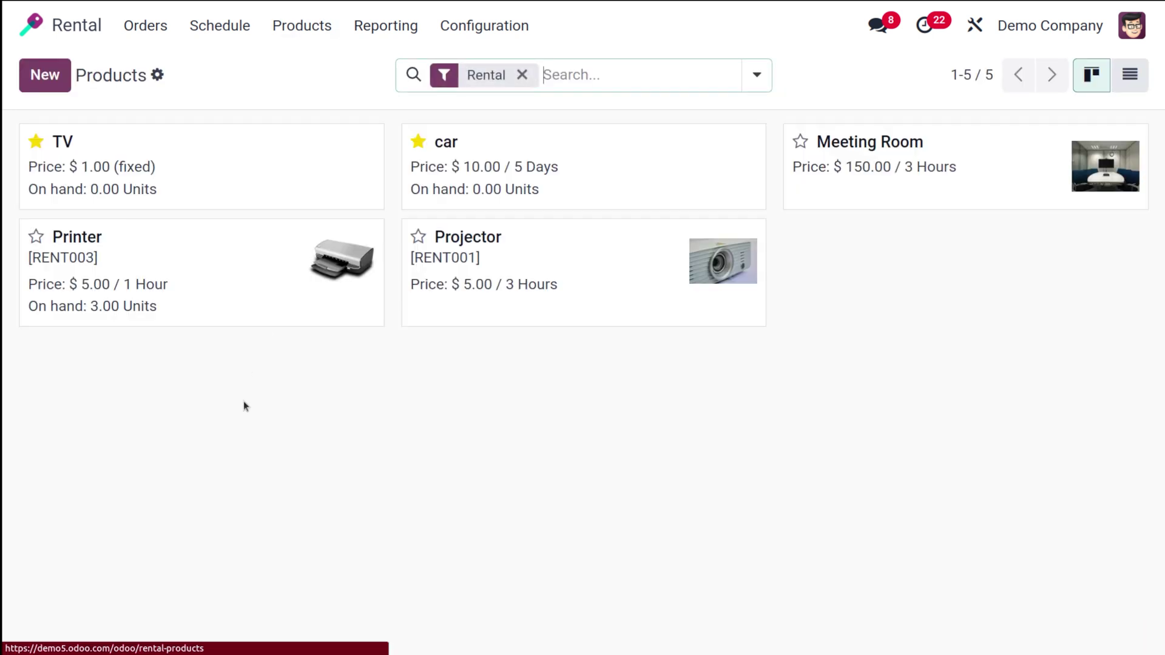
Add a 5-day rental price of 100.00 to the TV product and save it
click(212, 162)
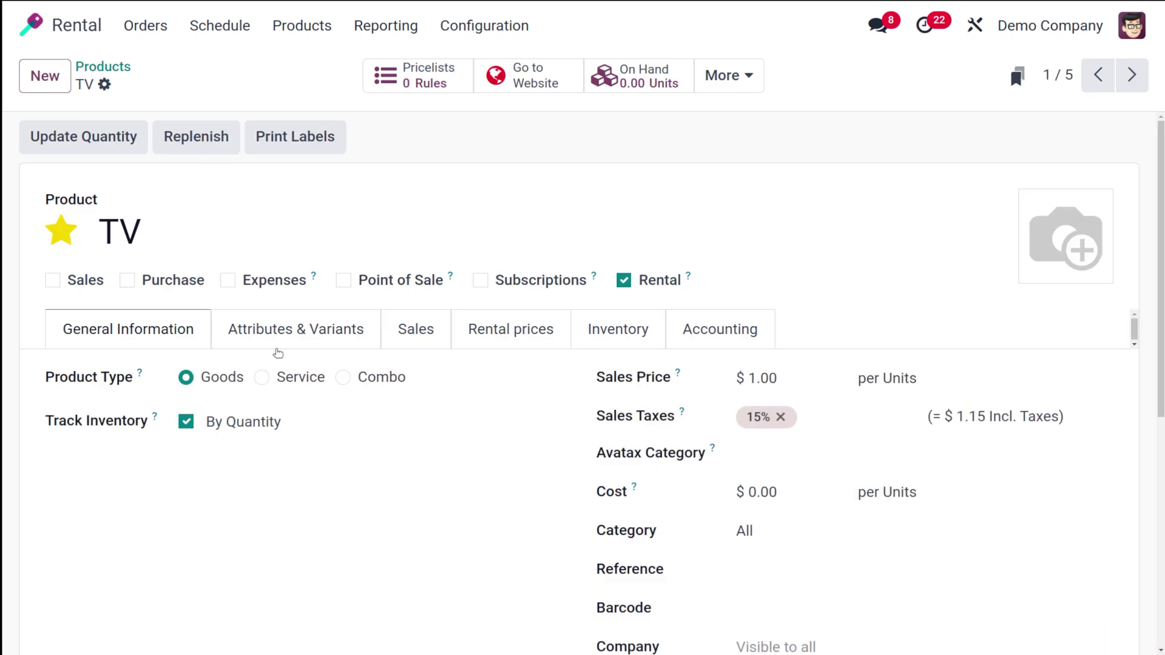
click(496, 331)
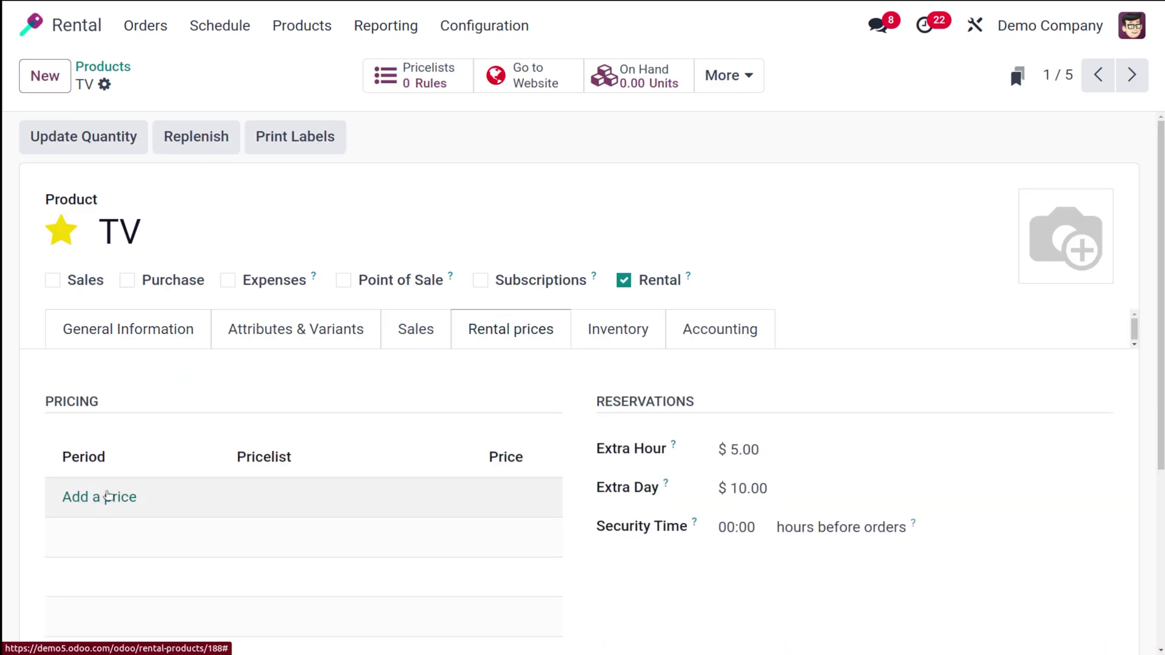
click(107, 496)
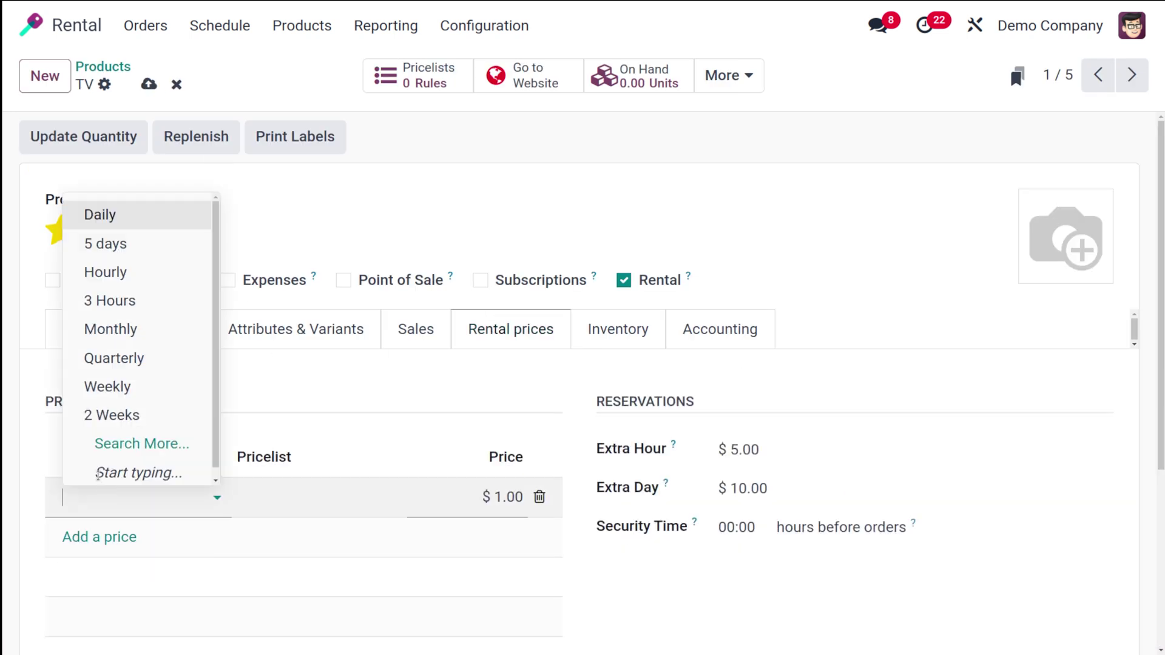
click(148, 246)
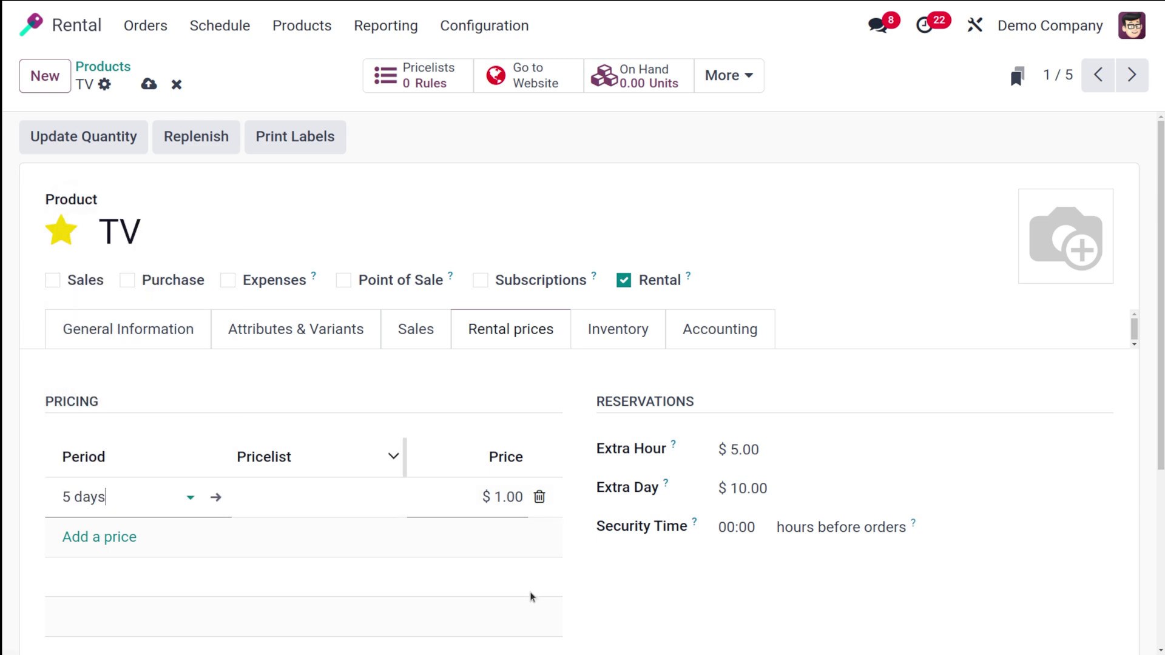
click(498, 496)
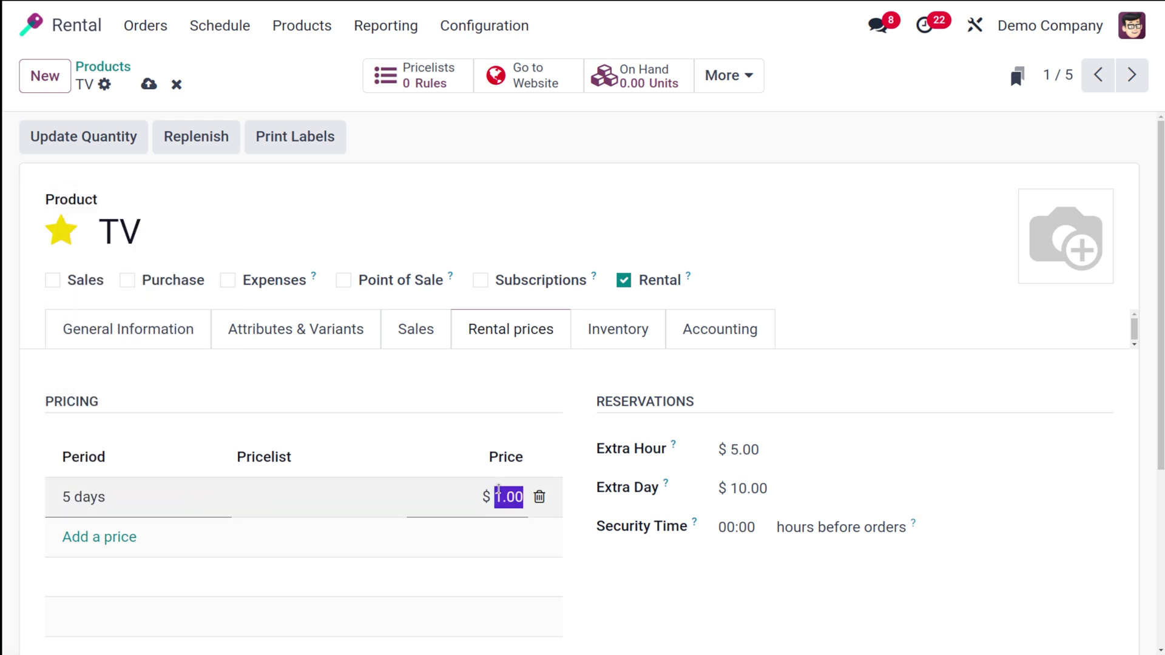
text(100)
click(512, 385)
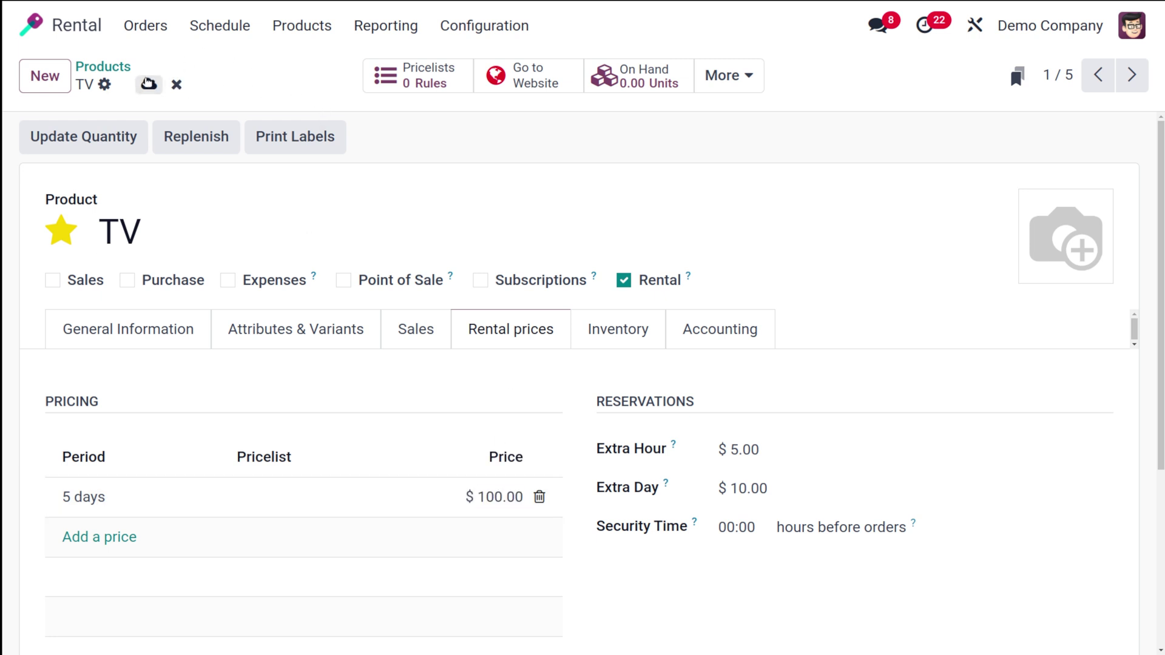
click(148, 83)
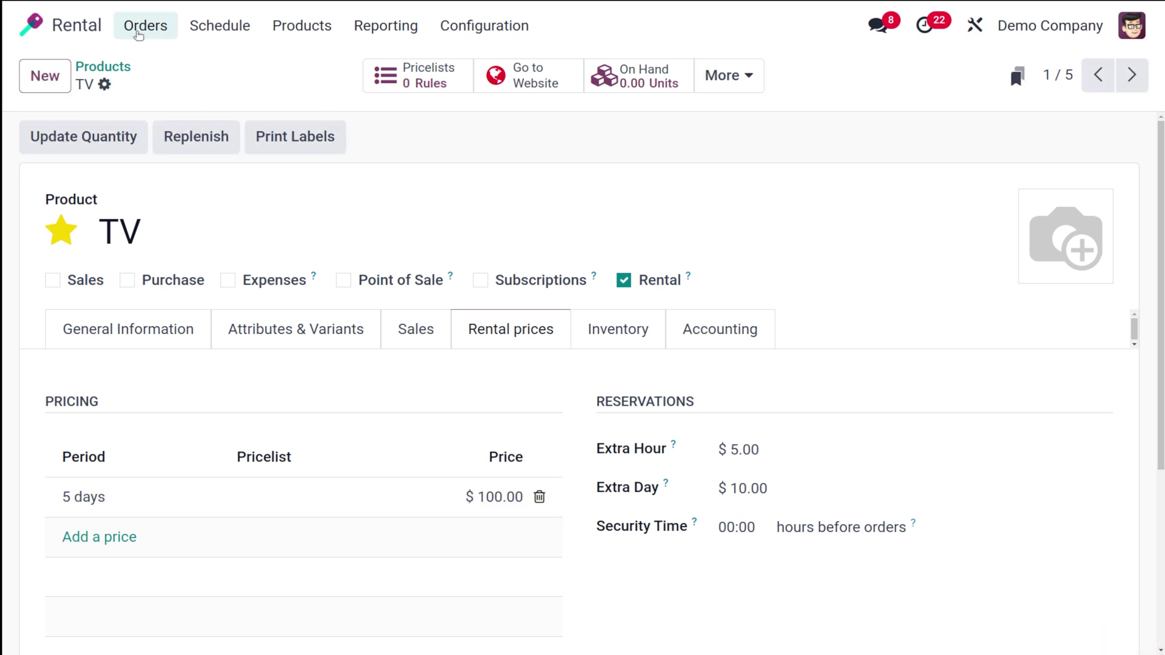
click(143, 27)
Open the Azure Interior quotation S00072 from the rental orders list
click(157, 66)
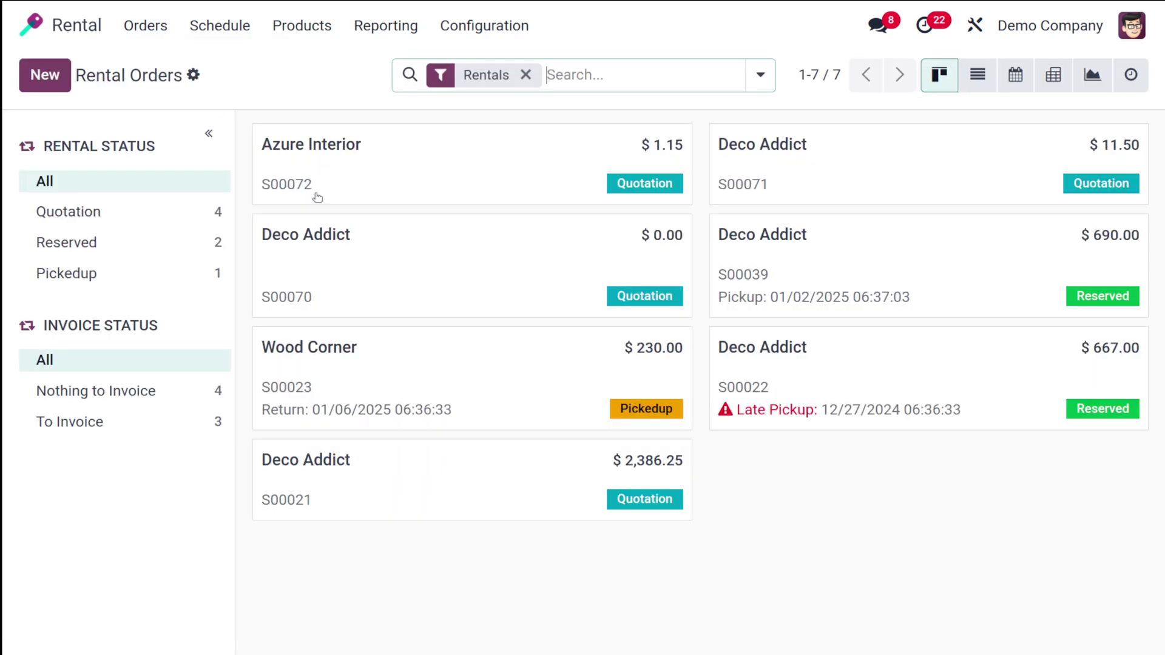
click(444, 167)
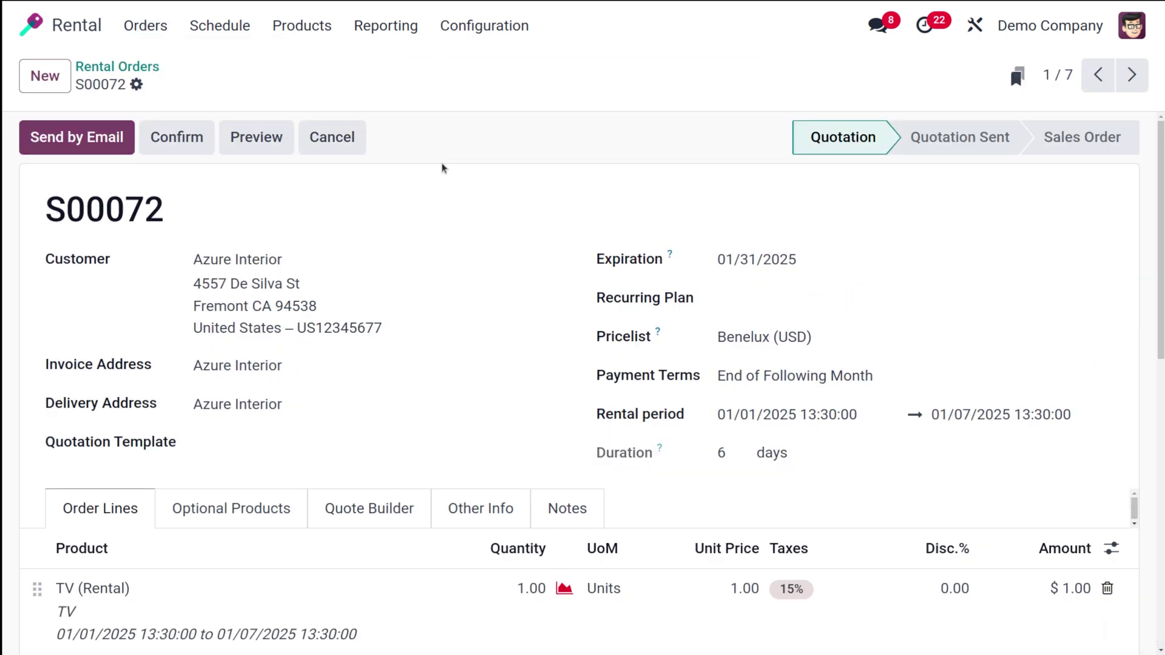
scroll(731, 474, down, 3)
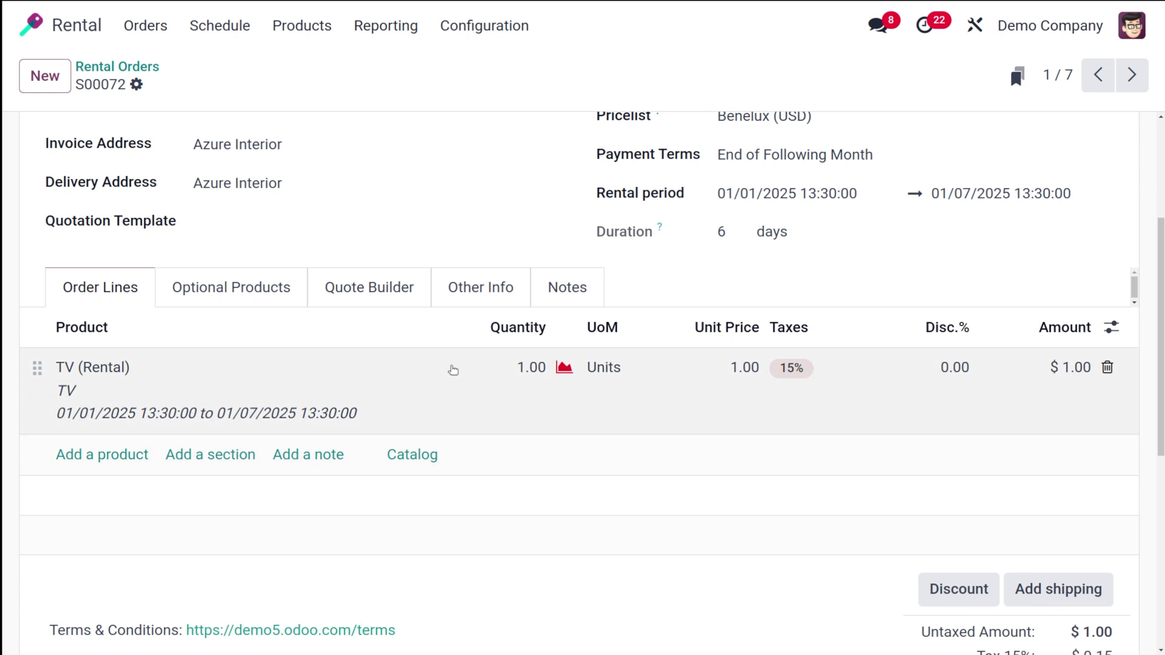
scroll(367, 171, up, 3)
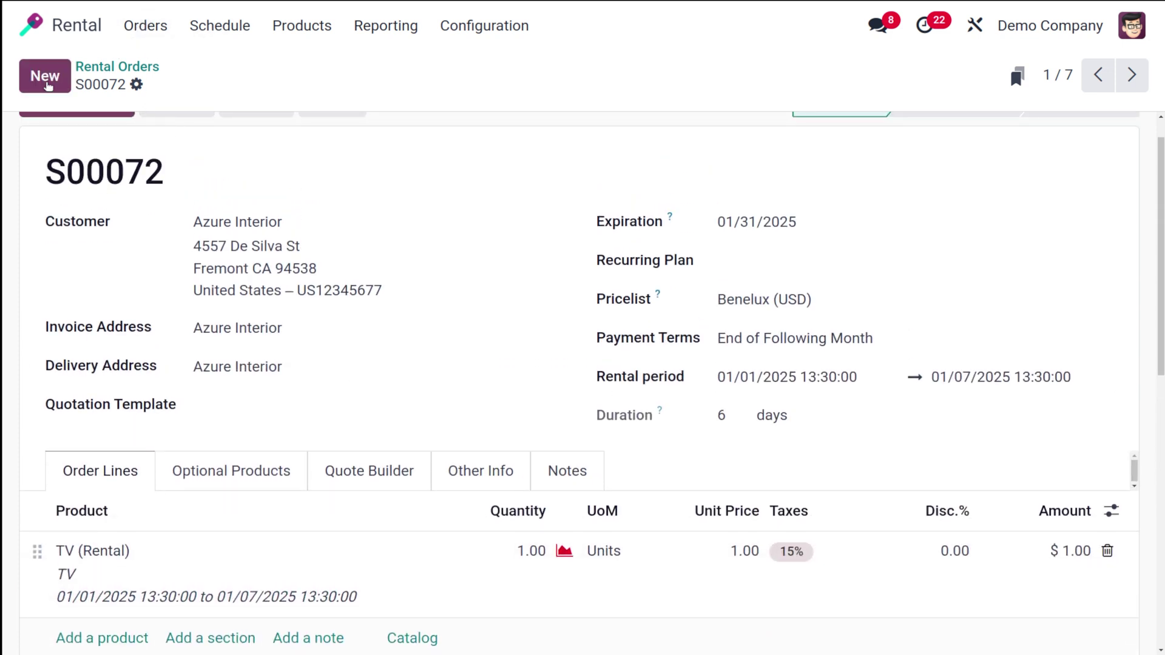
Start a new rental quotation and choose its customer, applying the Benelux (USD) pricelist
click(46, 86)
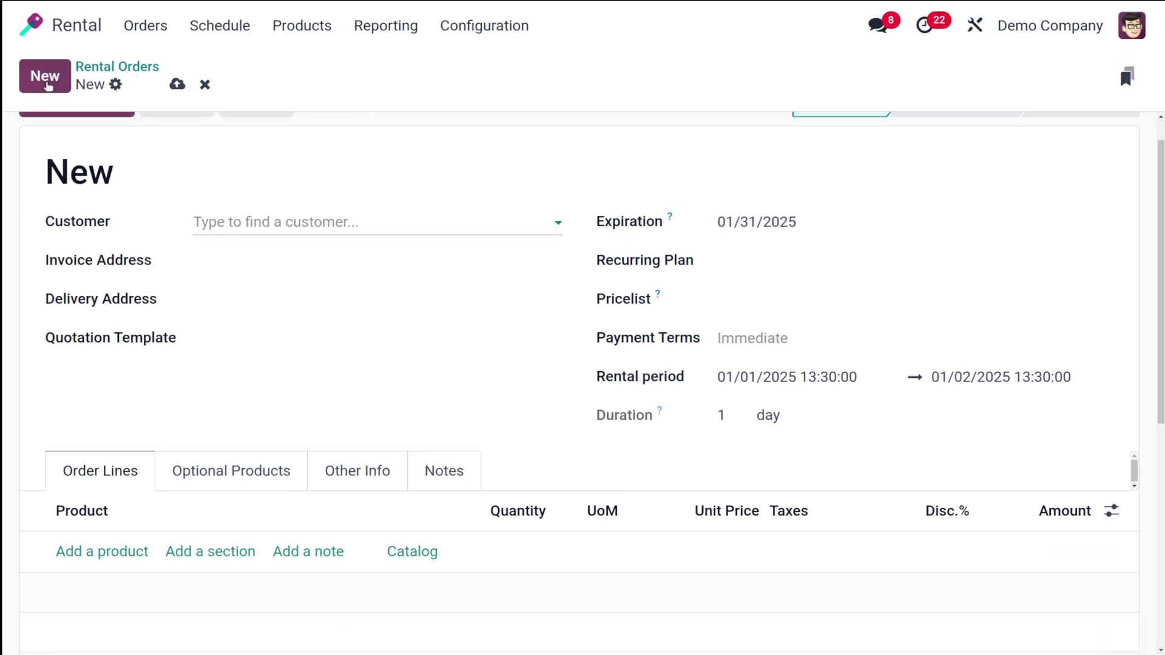
click(40, 80)
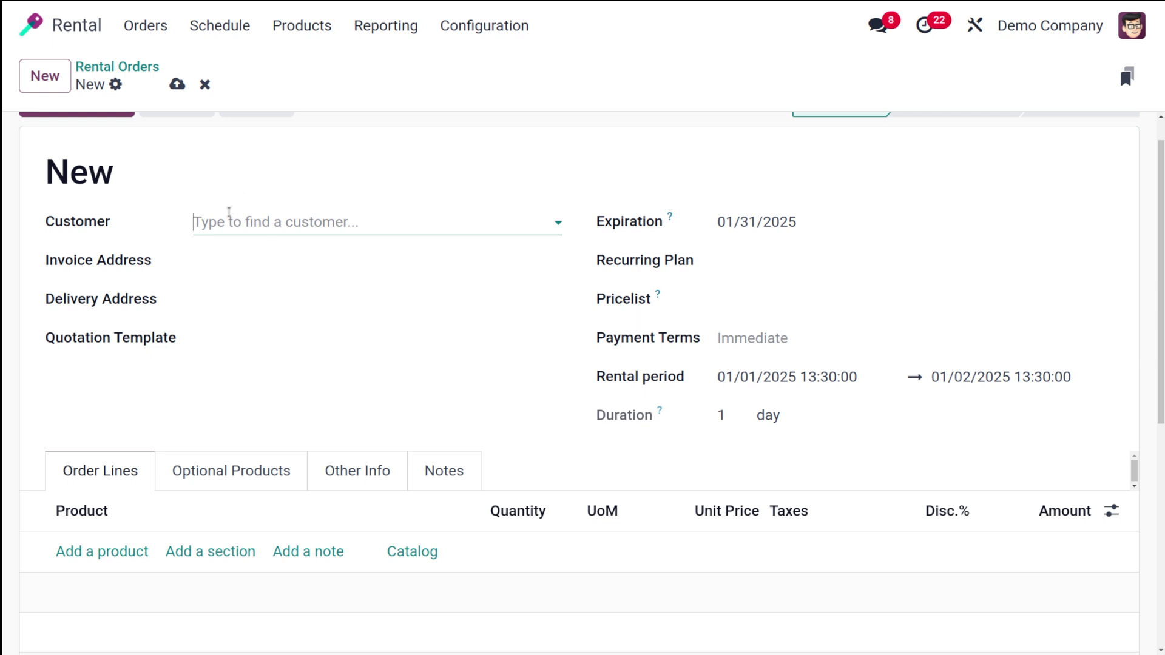
click(228, 220)
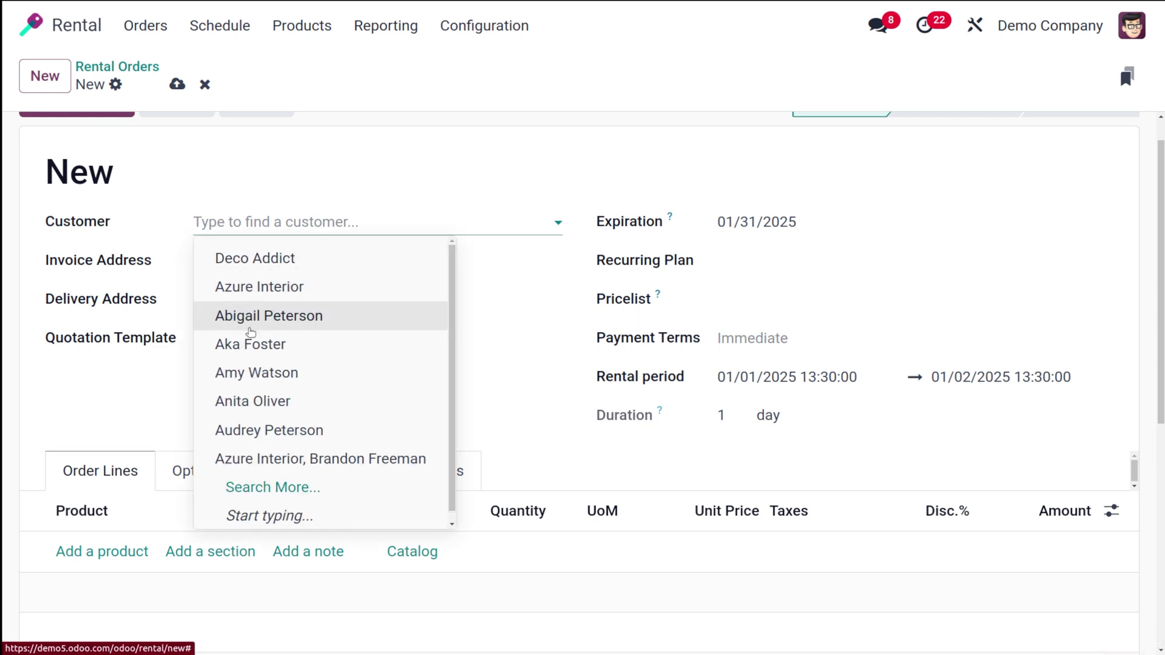
click(236, 374)
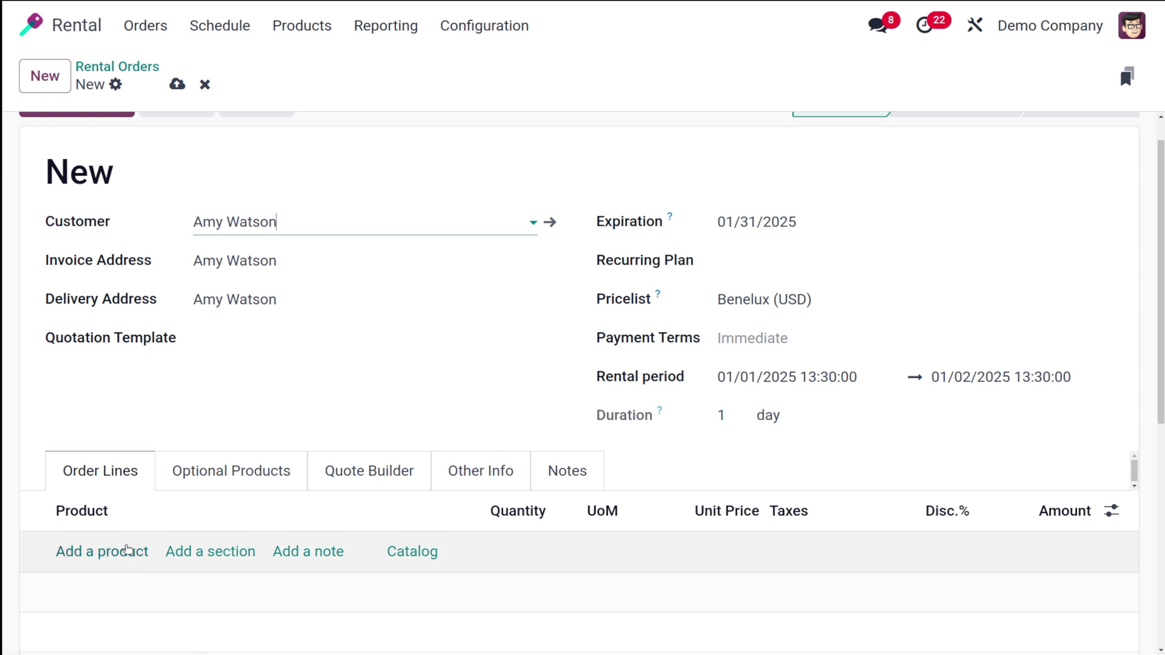
Add a TV (Rental) line and set the period 01/01/2025–01/06/2025, five days at $100
click(123, 549)
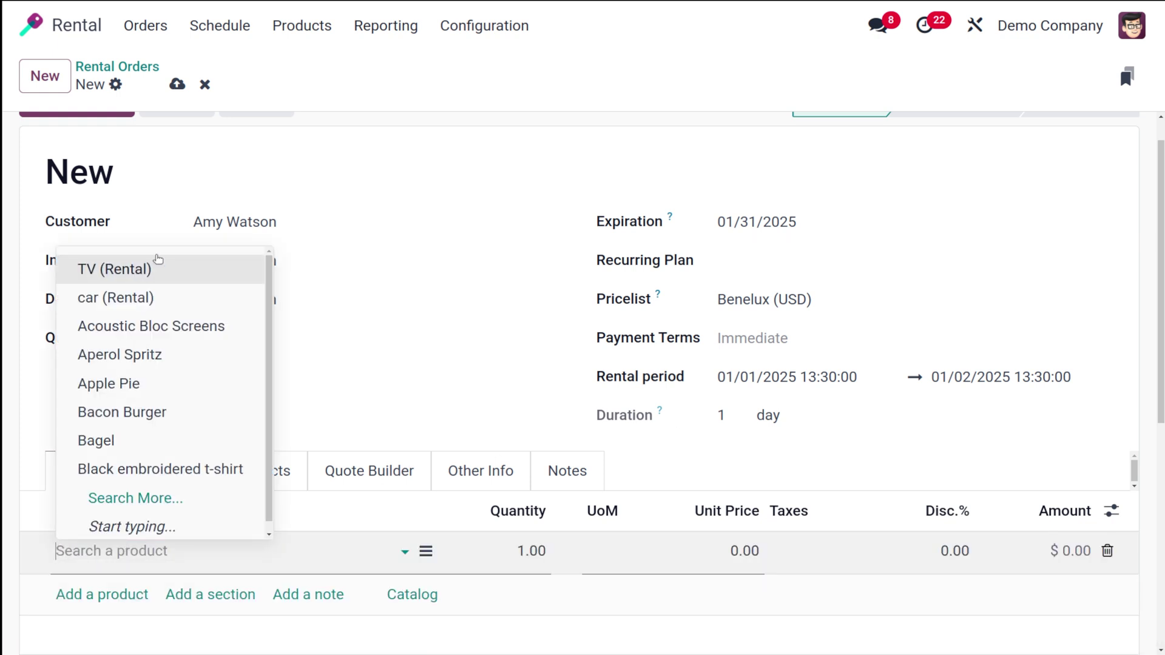
click(168, 266)
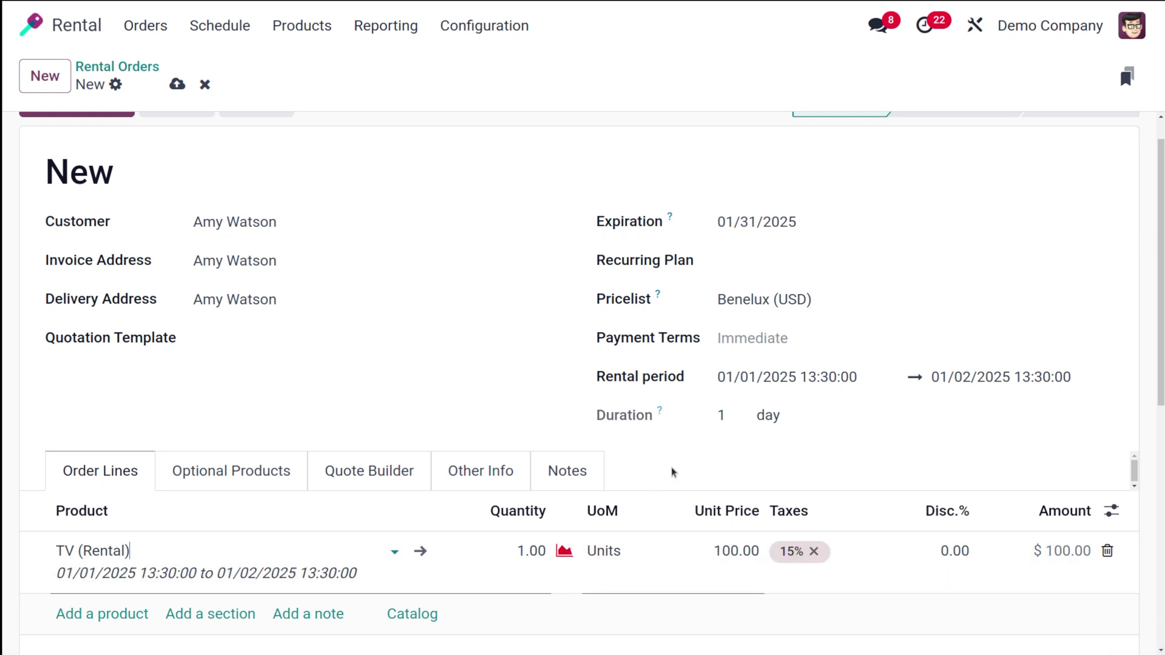
scroll(671, 470, down, 3)
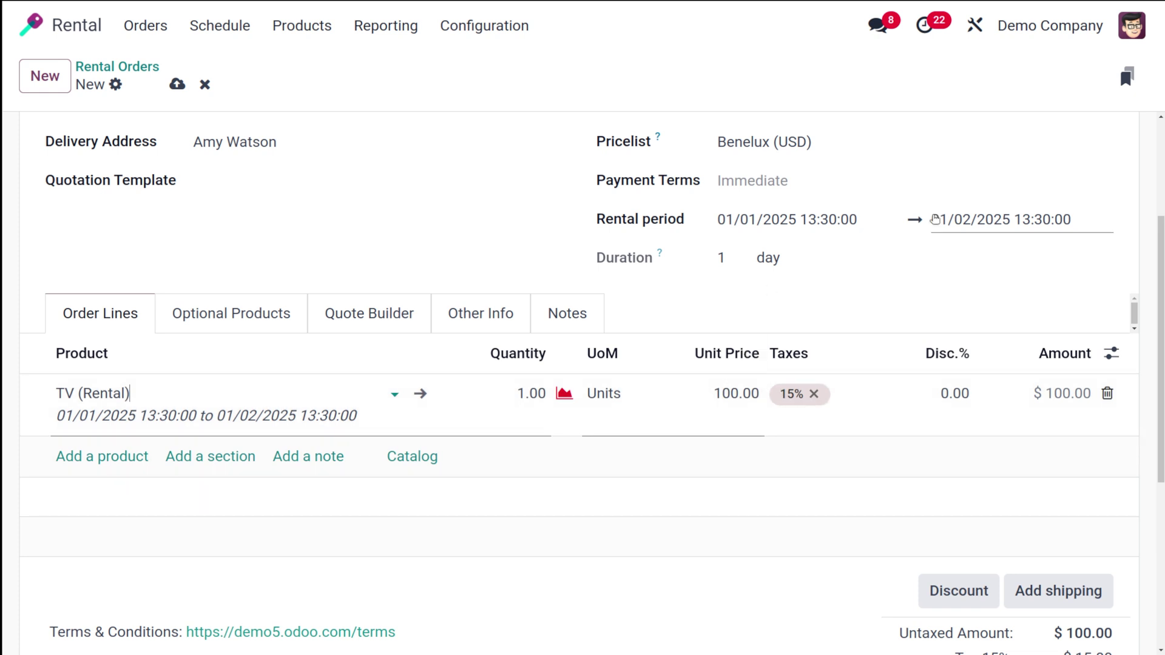
click(934, 220)
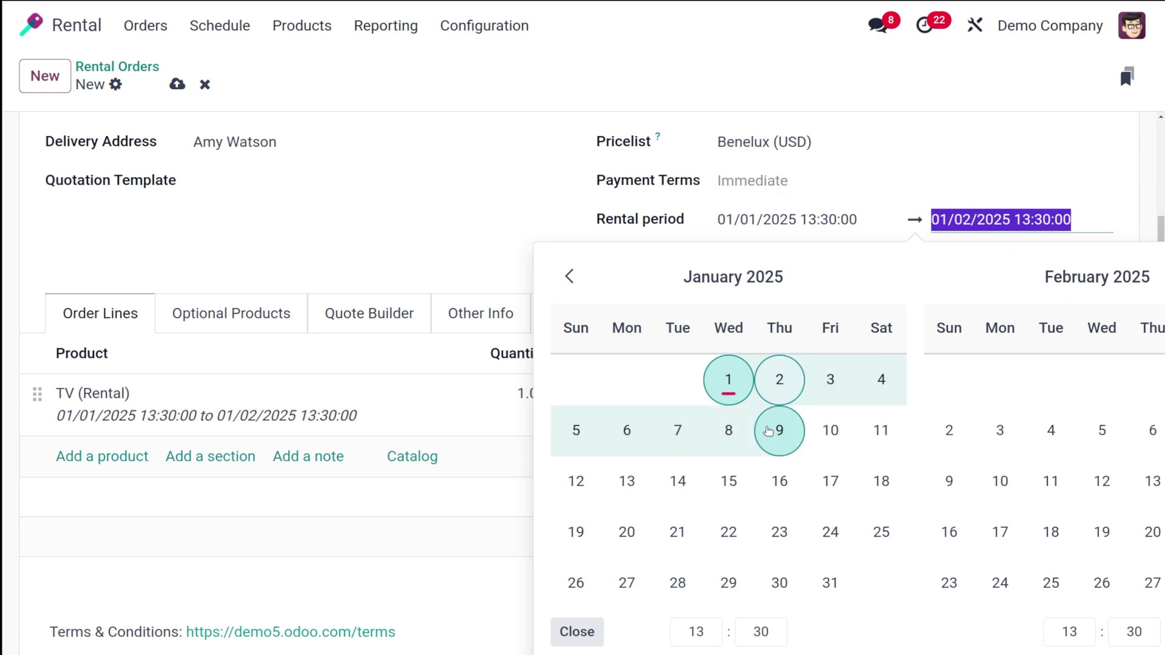
click(628, 431)
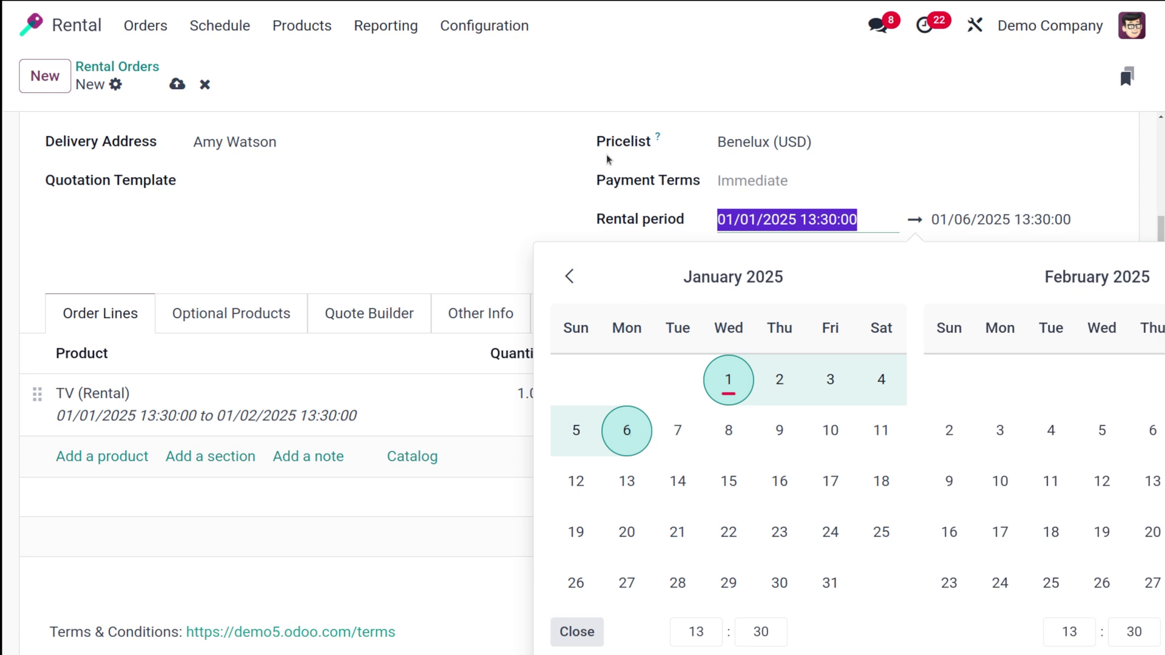
click(565, 181)
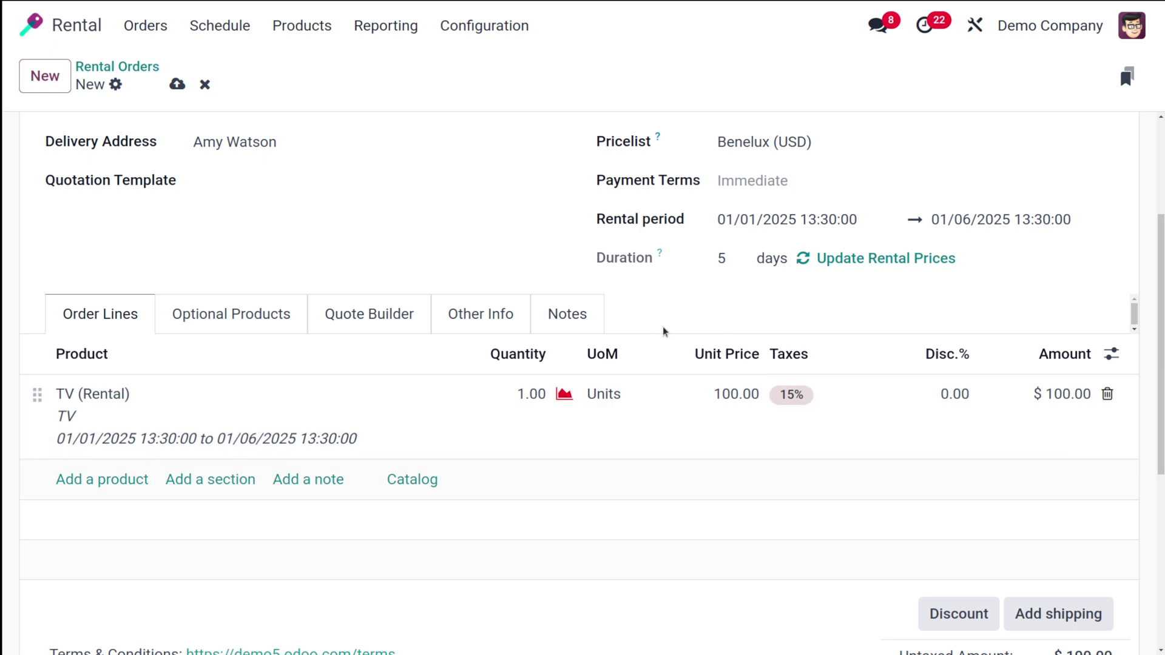
scroll(662, 323, up, 3)
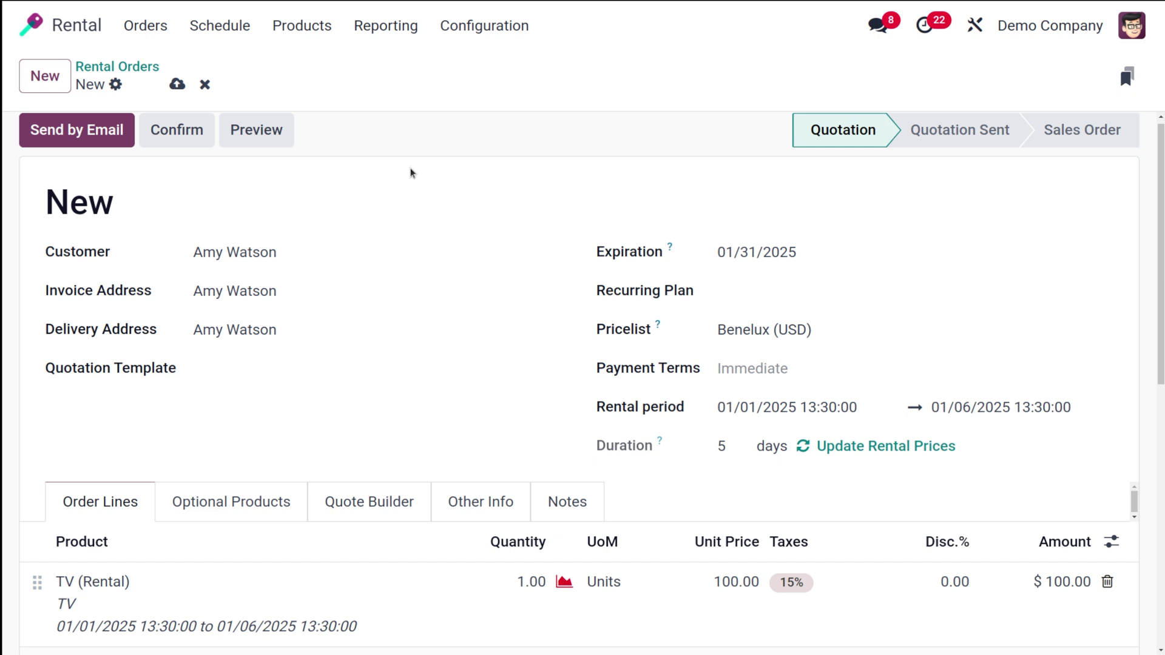
click(468, 28)
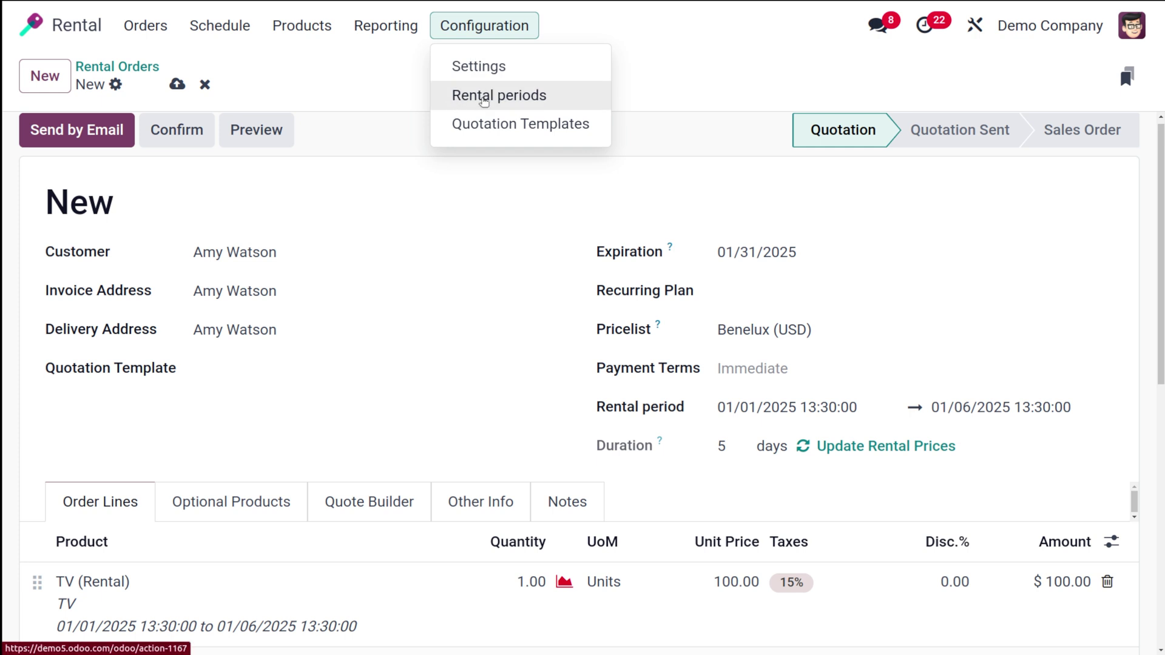
click(647, 62)
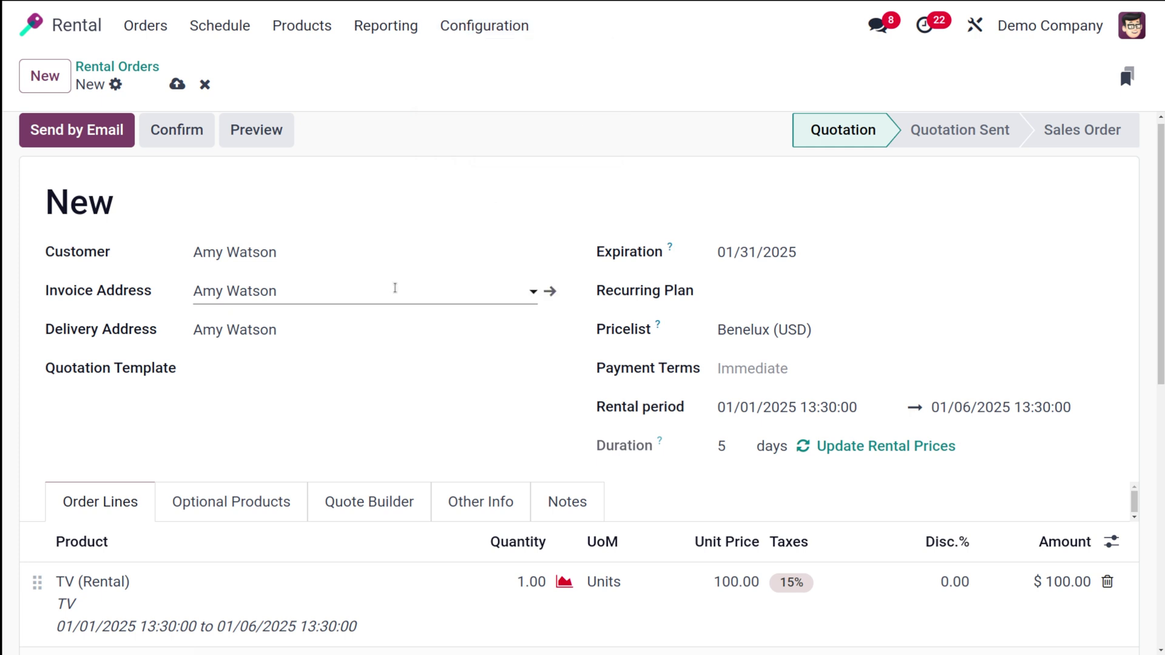
scroll(395, 287, down, 3)
scroll(393, 288, up, 4)
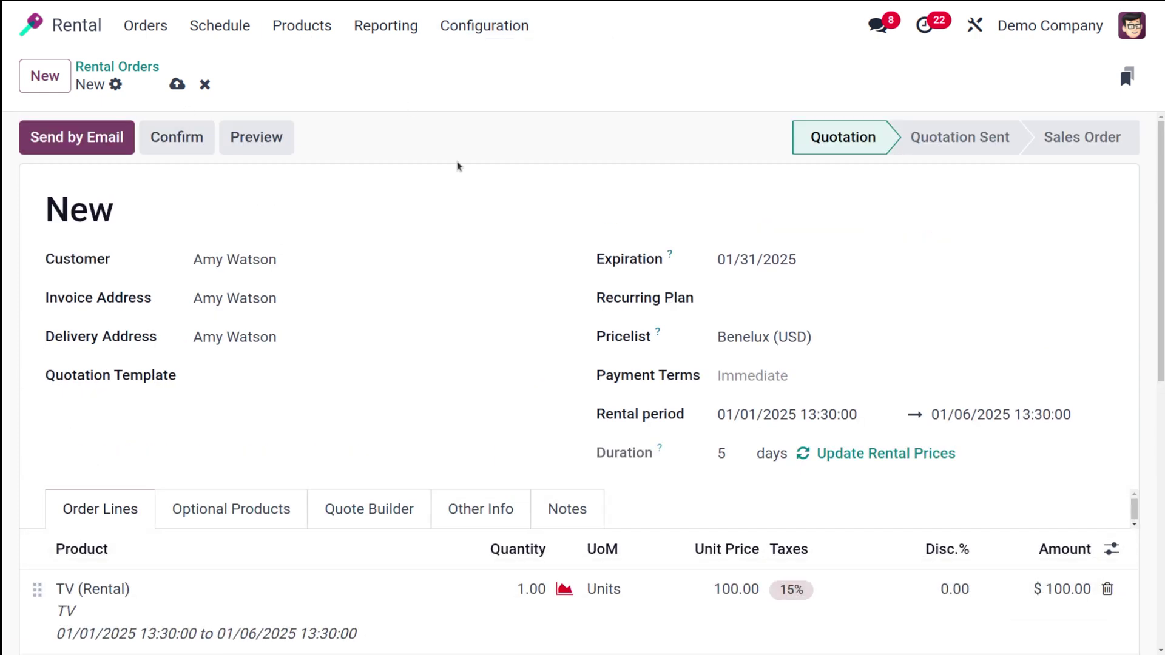